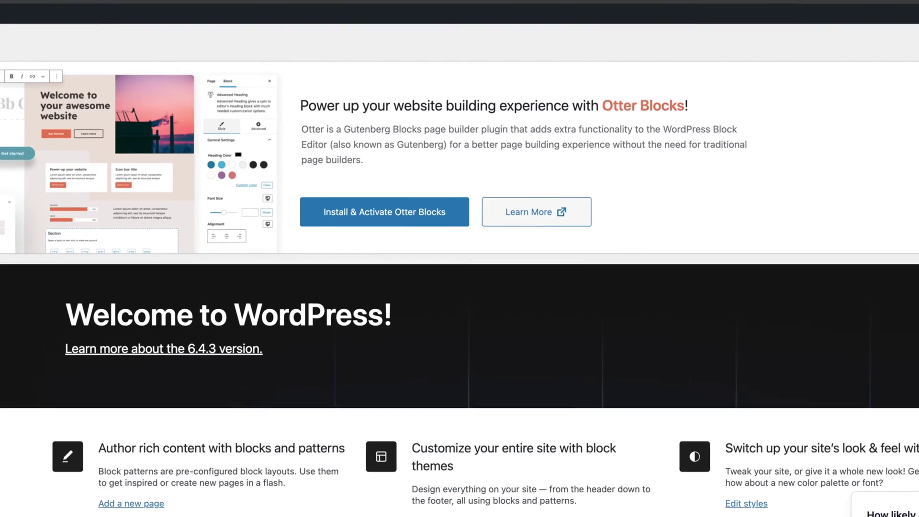
- Scroll through wordpress1's public front page
left_click(297, 9)
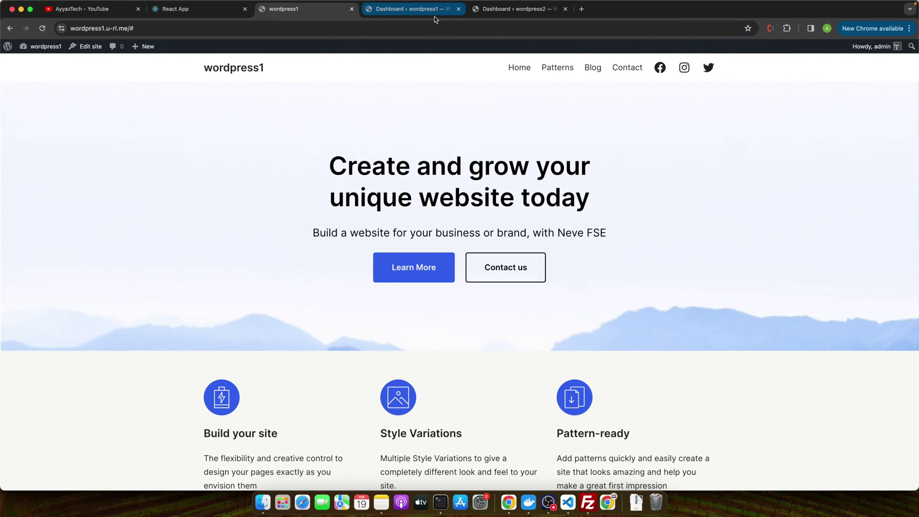
scroll(409, 278, "down", 15)
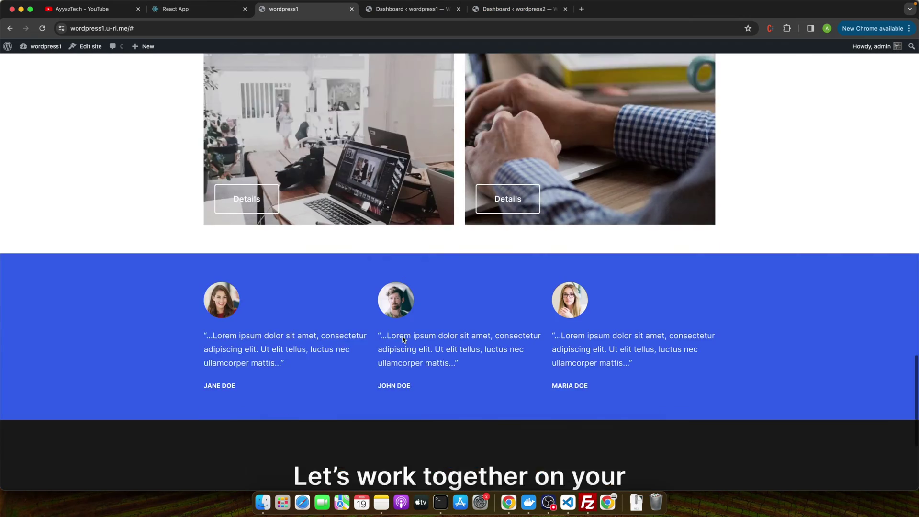
scroll(410, 278, "up", 12)
- Browse wordpress2's front page in its own tab, then return to wordpress1's admin dashboard
left_click(514, 8)
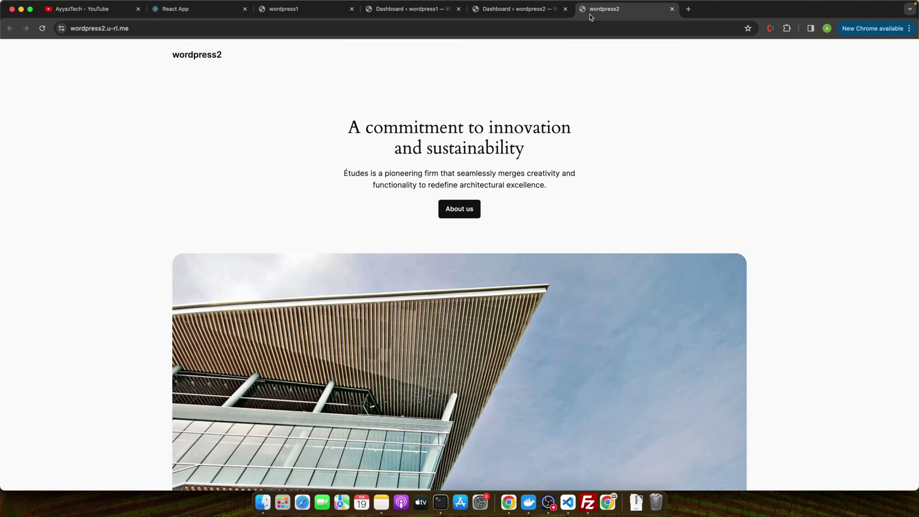
scroll(498, 244, "down", 10)
scroll(498, 243, "down", 10)
left_click(271, 9)
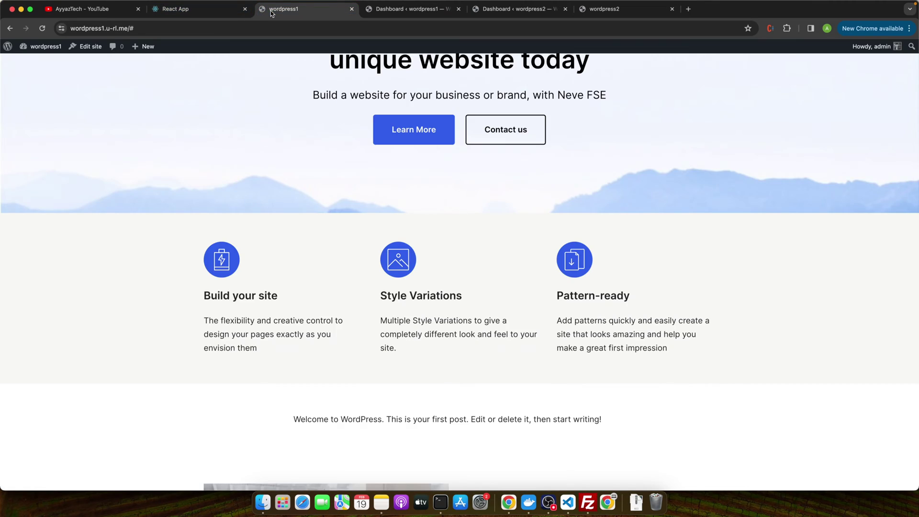
left_click(384, 12)
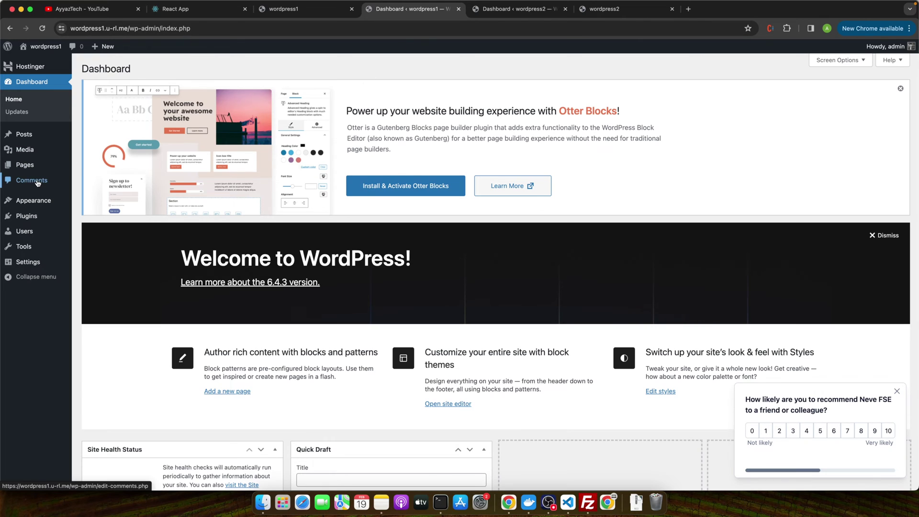
- Search Add New Plugin for 'upda', then install and activate UpdraftPlus on wordpress1
left_click(32, 220)
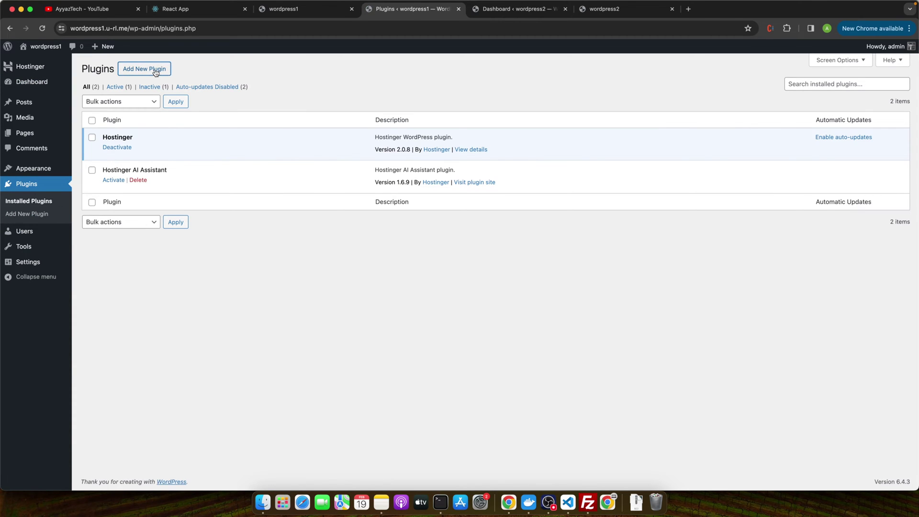
left_click(155, 70)
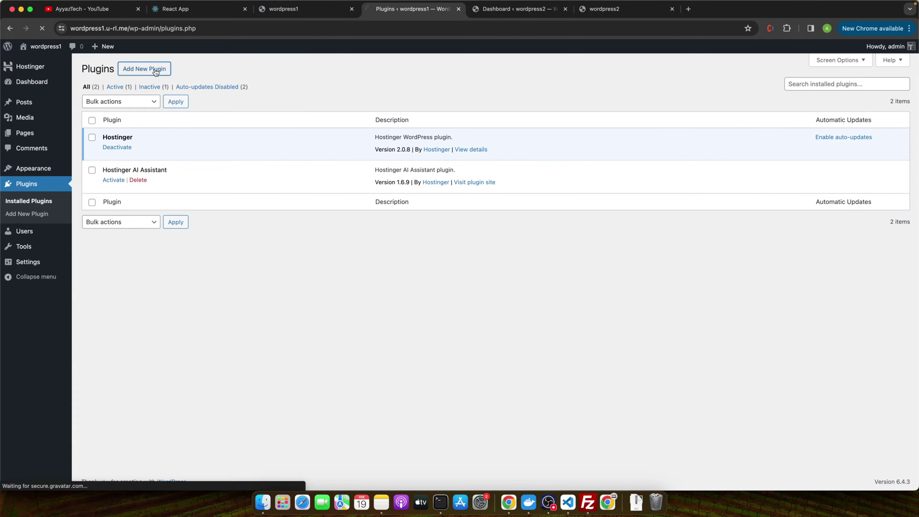
left_click(805, 94)
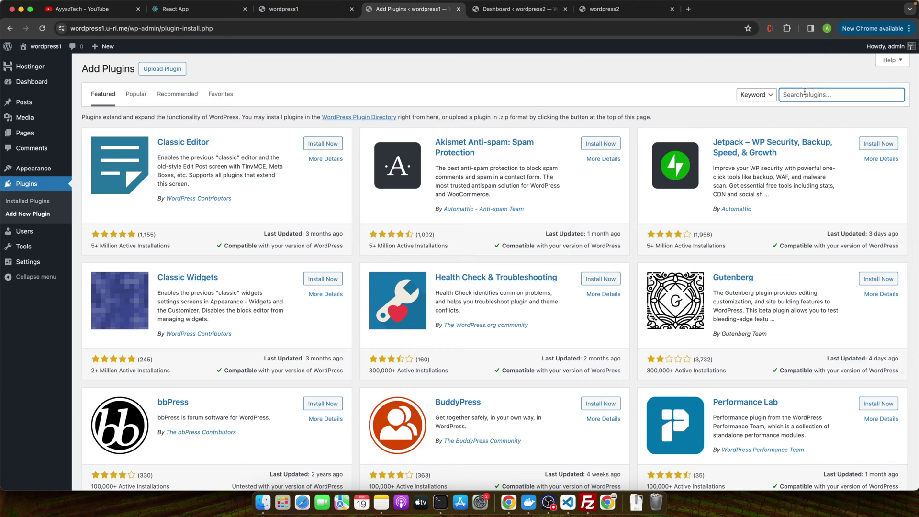
type("upda")
scroll(489, 174, "up", 5)
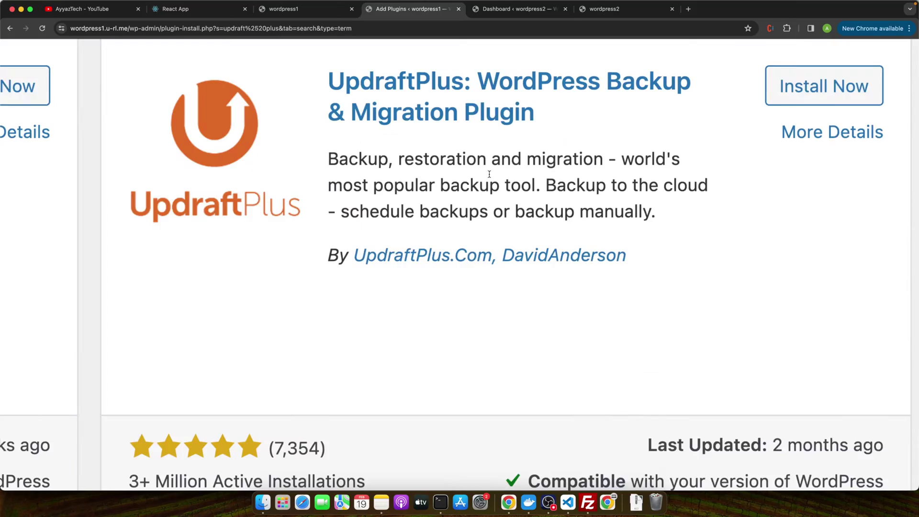
scroll(489, 173, "down", 5)
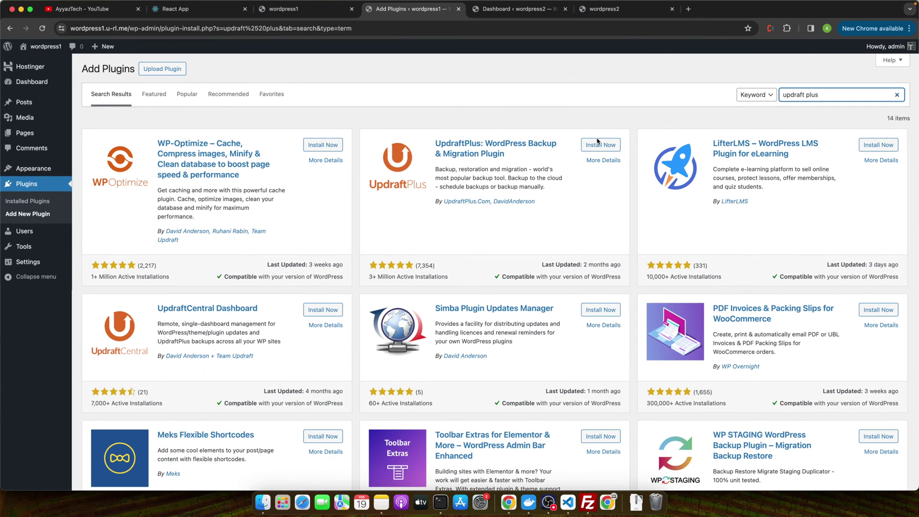
left_click(597, 144)
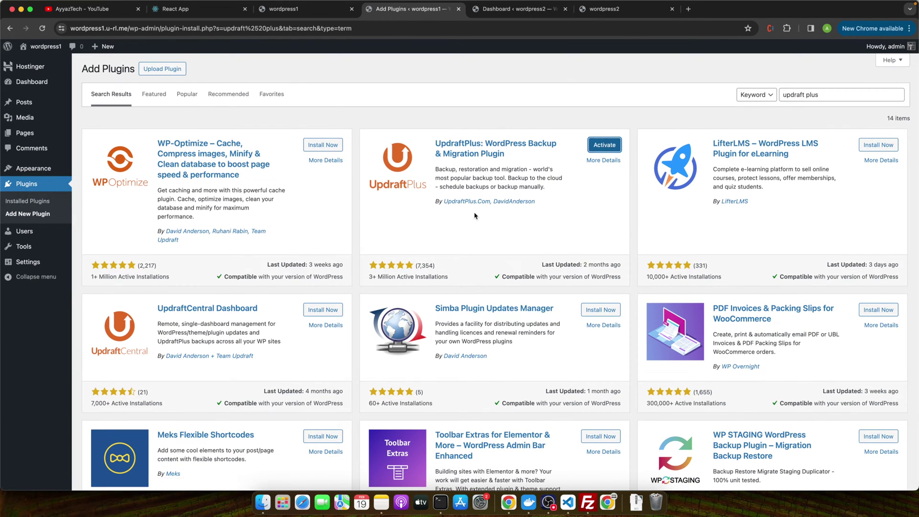
left_click(592, 144)
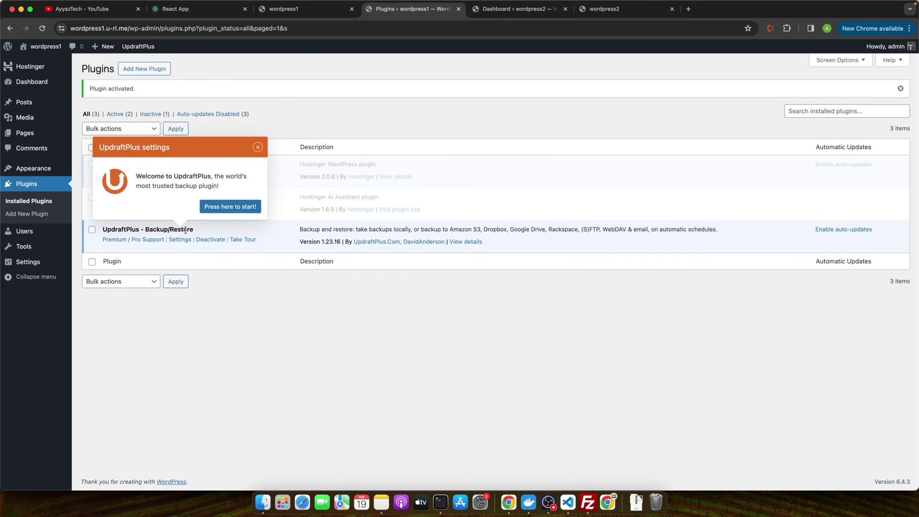
- Start UpdraftPlus from its welcome popup and dismiss the 'Your first backup' tour tip
left_click(235, 211)
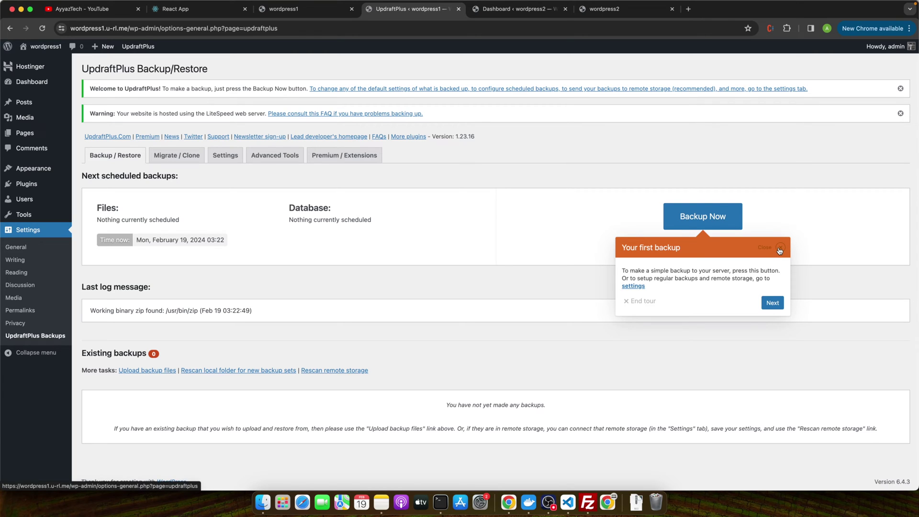
left_click(780, 248)
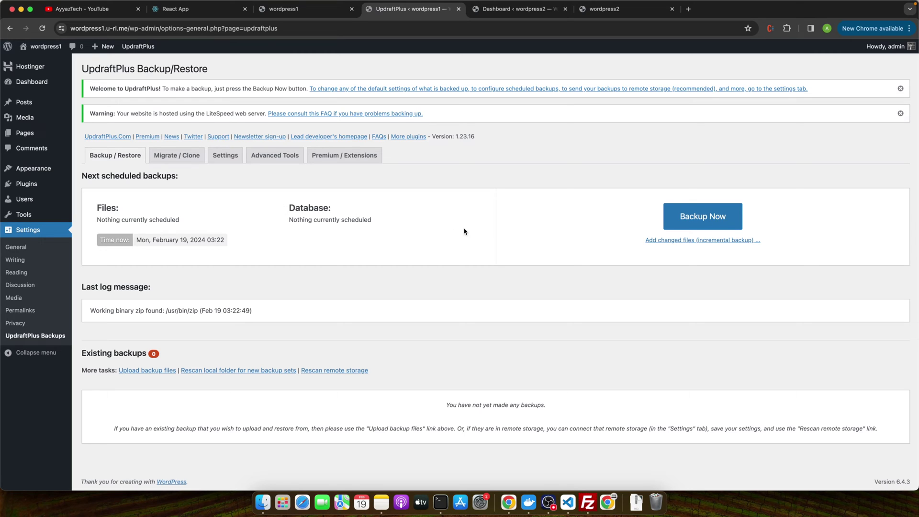
- Run Backup Now with database and files included, creating the Feb 19, 2024 3:23 backup
left_click(682, 227)
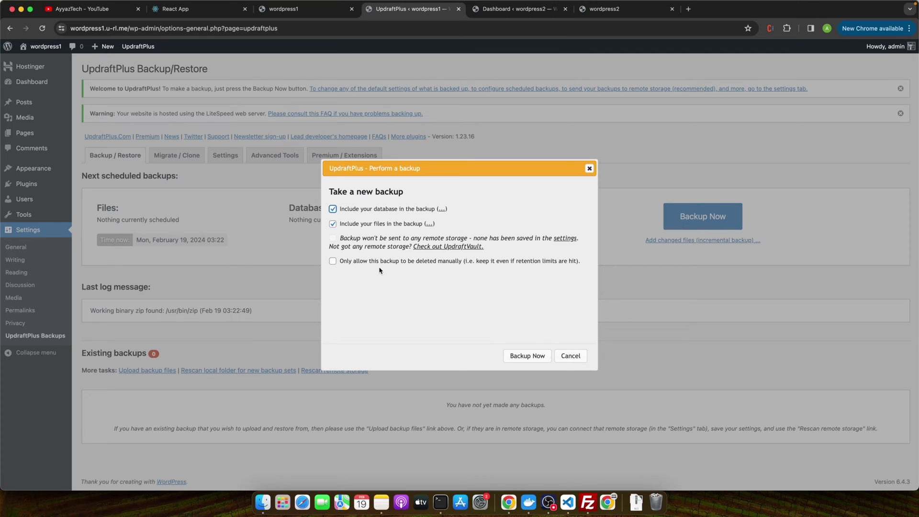
left_click(521, 359)
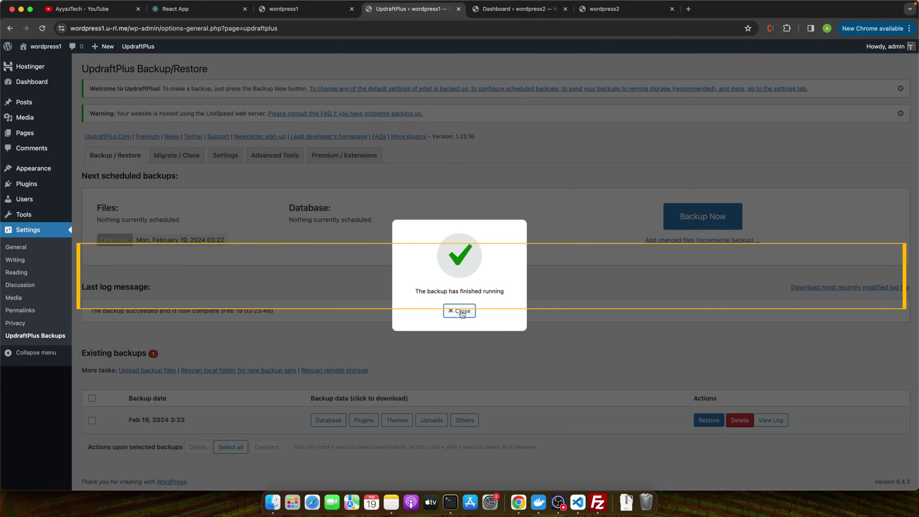
left_click(462, 312)
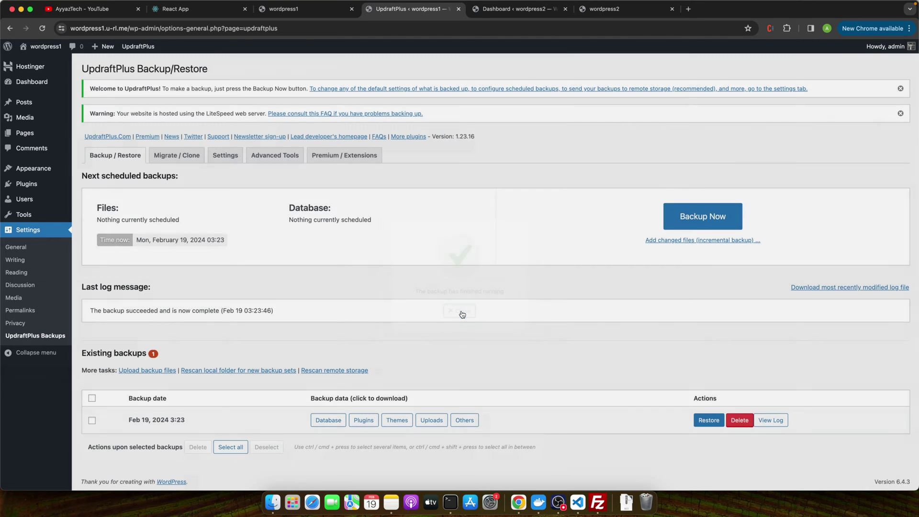
left_click(224, 157)
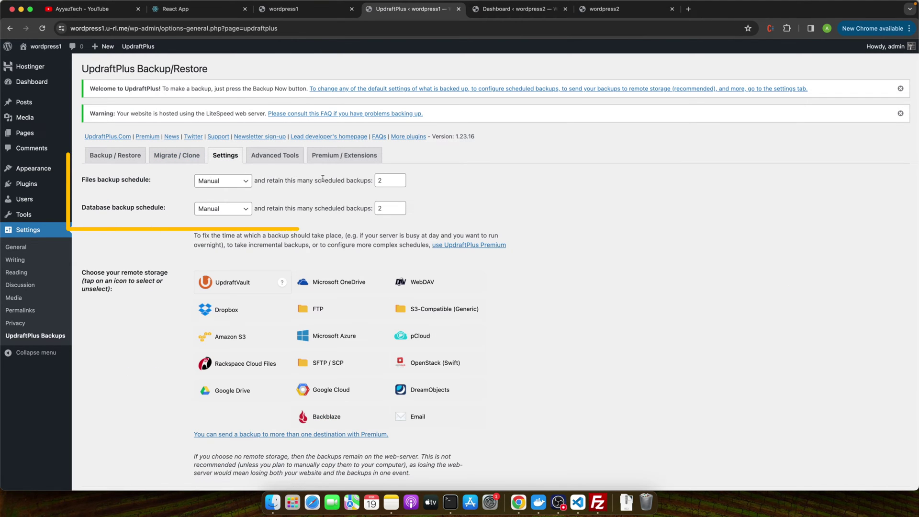
left_click(210, 181)
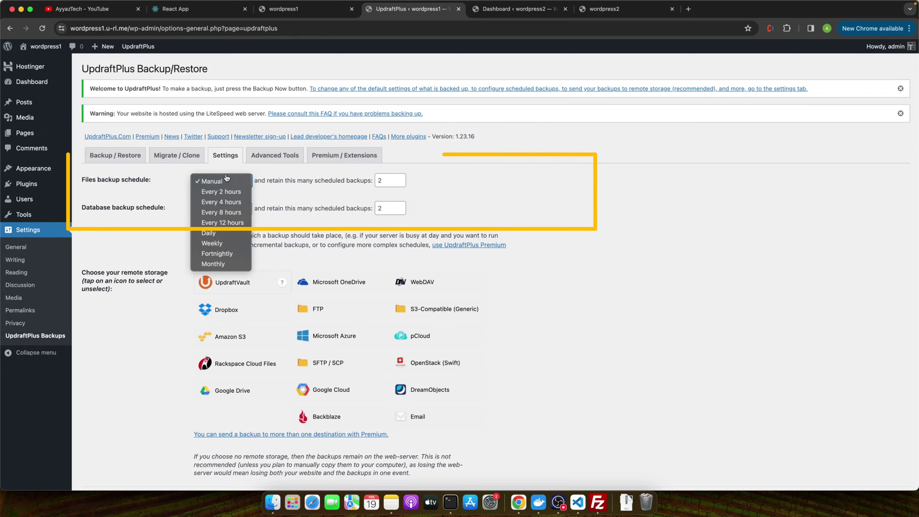
left_click(227, 180)
left_click(216, 181)
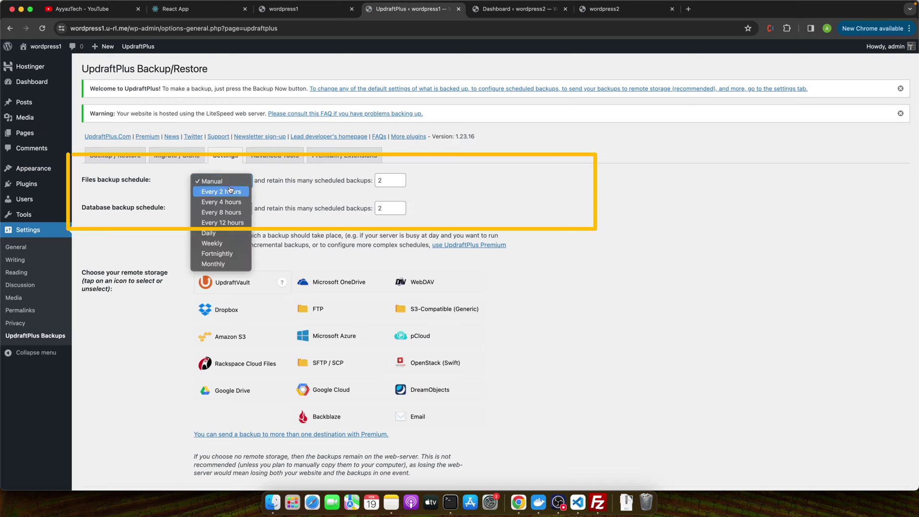
left_click(212, 234)
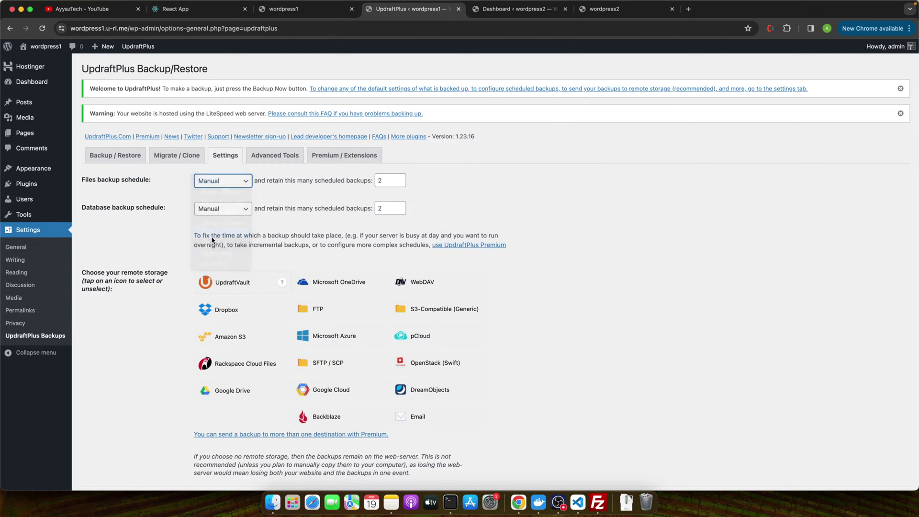
left_click(226, 182)
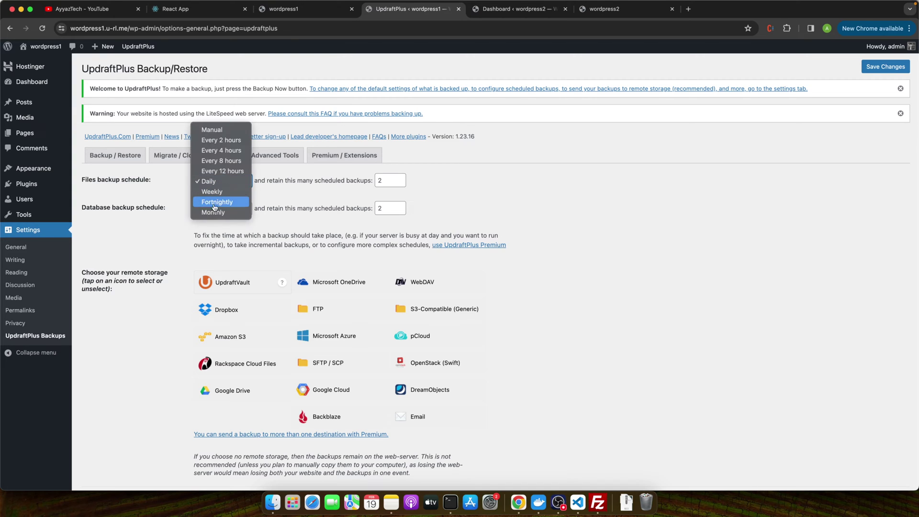
left_click(132, 237)
left_click(123, 158)
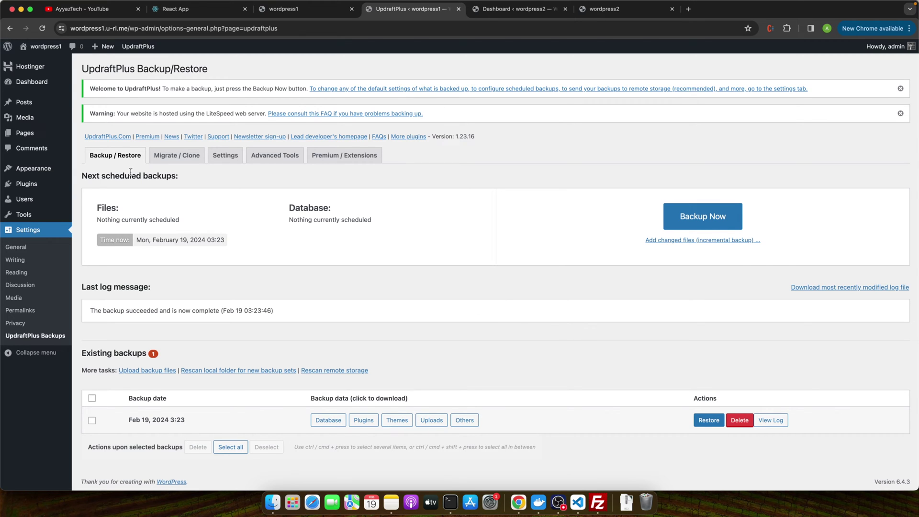
- Recheck the wordpress1 homepage, then return to the UpdraftPlus admin tab
left_click(288, 9)
scroll(348, 191, "up", 5)
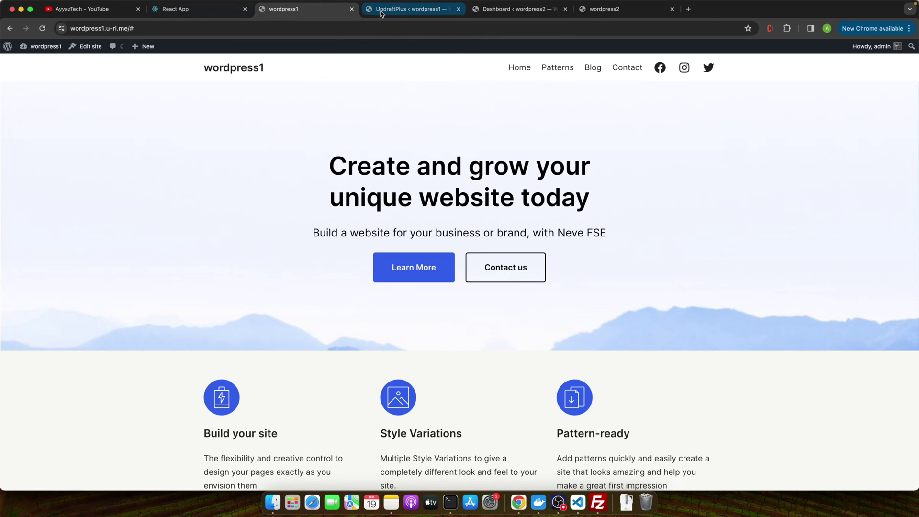
left_click(381, 12)
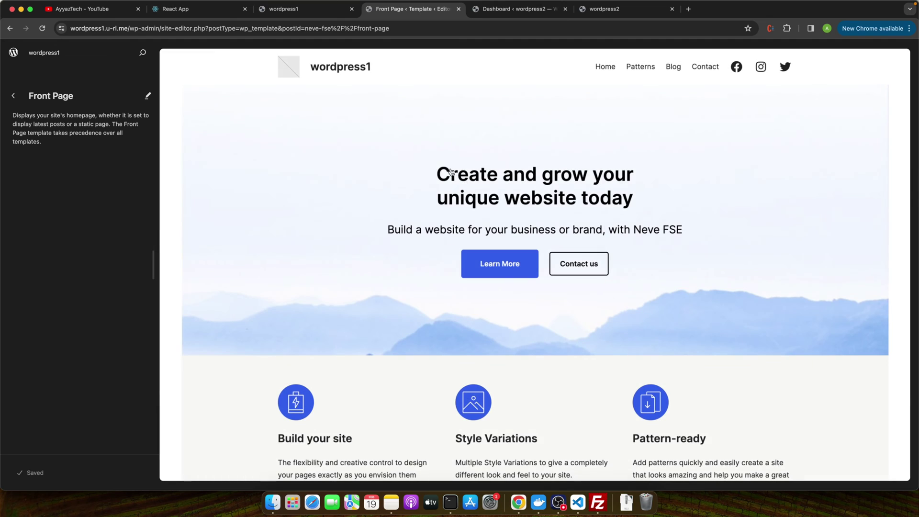
- Replace the front-page hero heading with 'Welcome Back to AyyazTech'
left_click(448, 176)
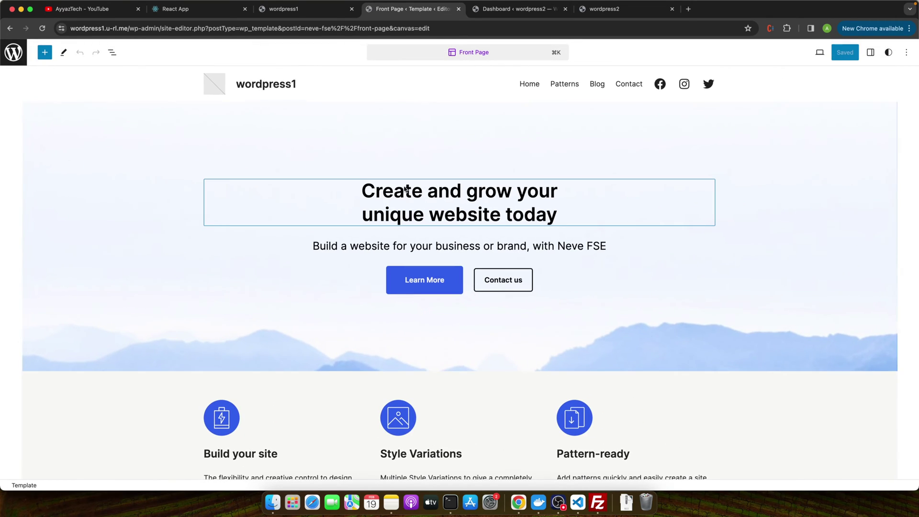
triple_click(392, 193)
type("Welcome ")
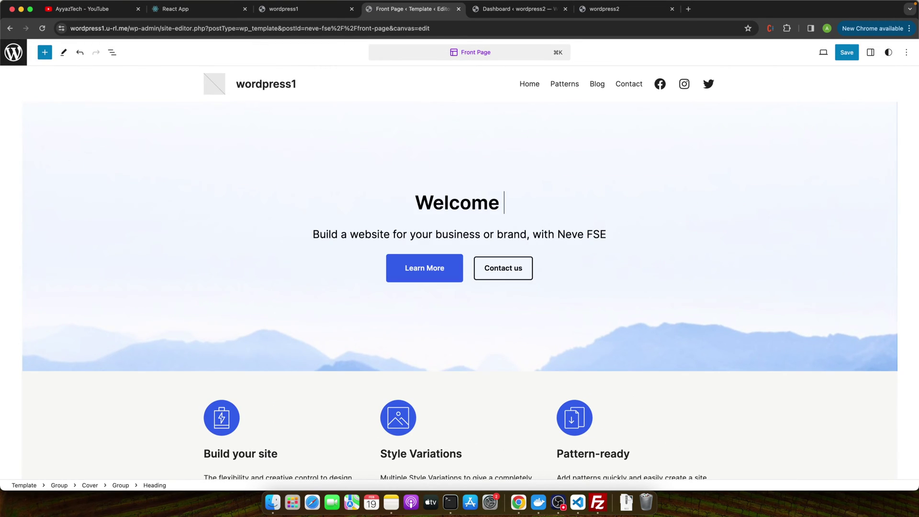
type("Back to ")
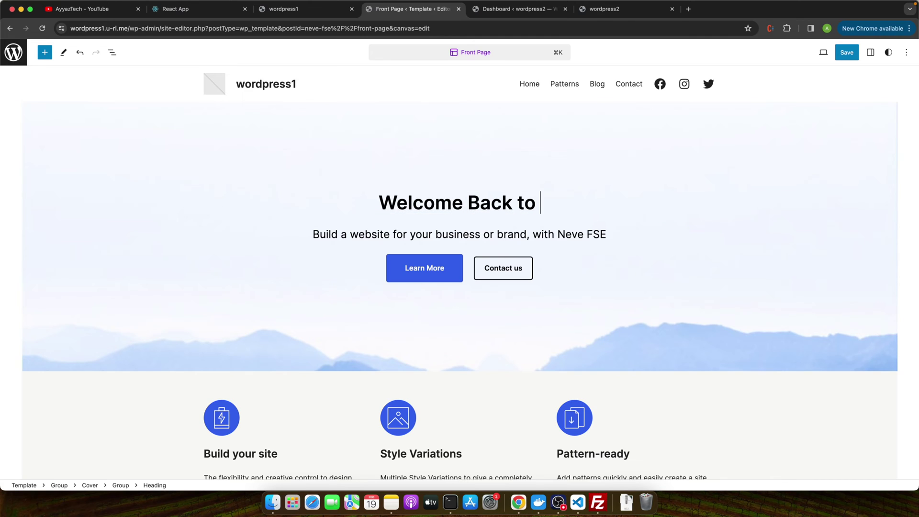
type("AyyazTech")
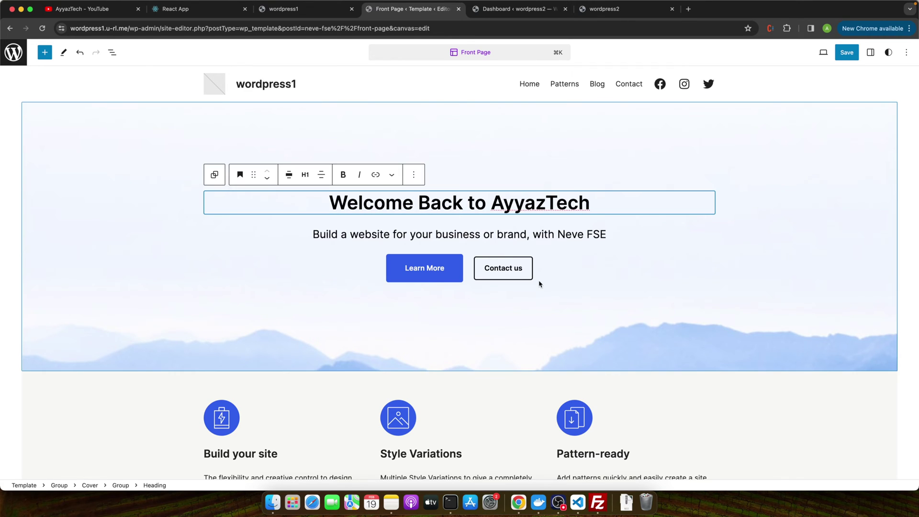
left_click(274, 296)
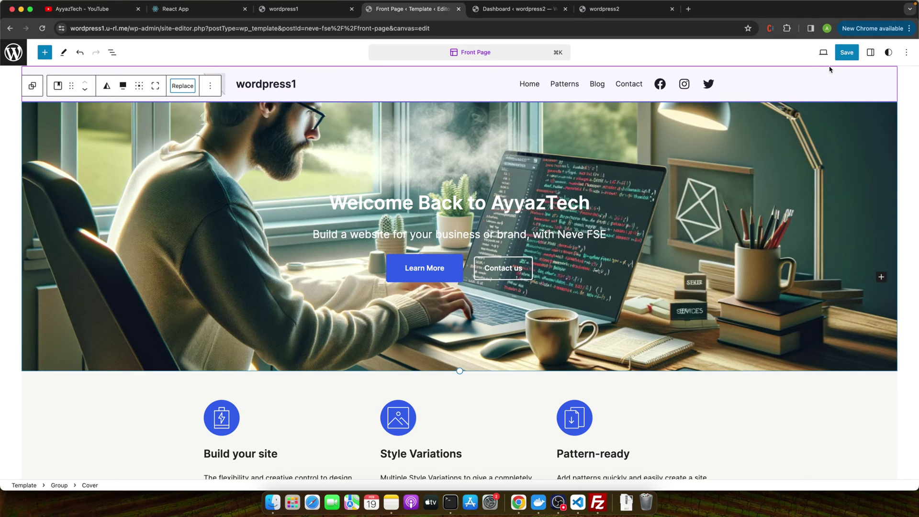
- Save the Front Page template and go to the live wordpress1 tab
left_click(846, 53)
left_click(837, 53)
left_click(282, 9)
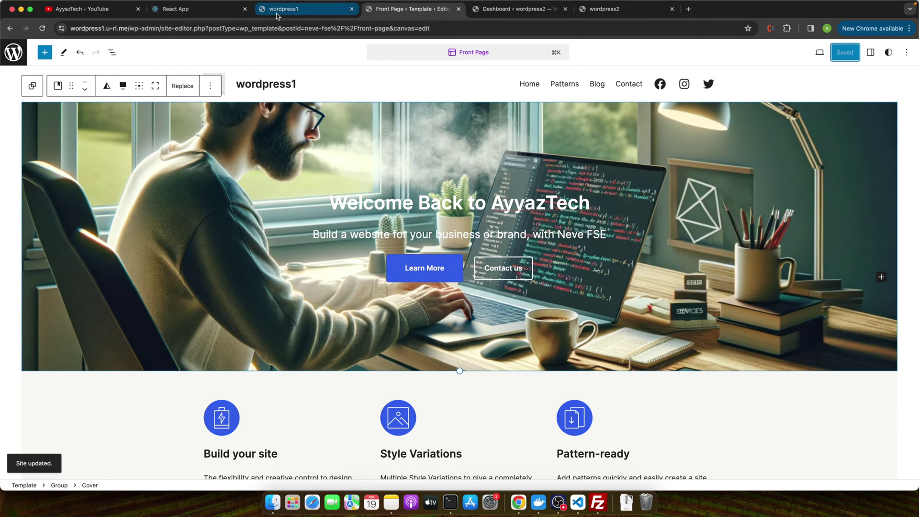
- Reload the live wordpress1 front page and scroll to check the new heading
left_click(42, 28)
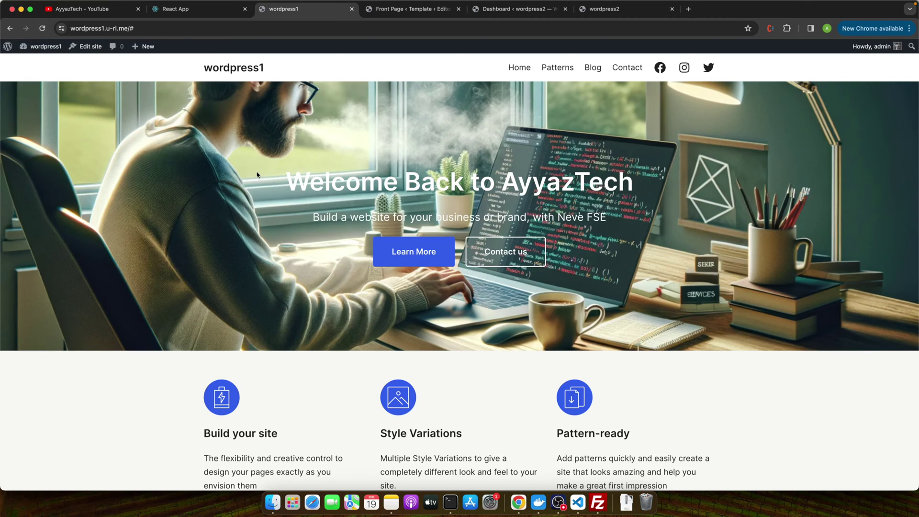
scroll(364, 162, "down", 3)
scroll(364, 162, "down", 15)
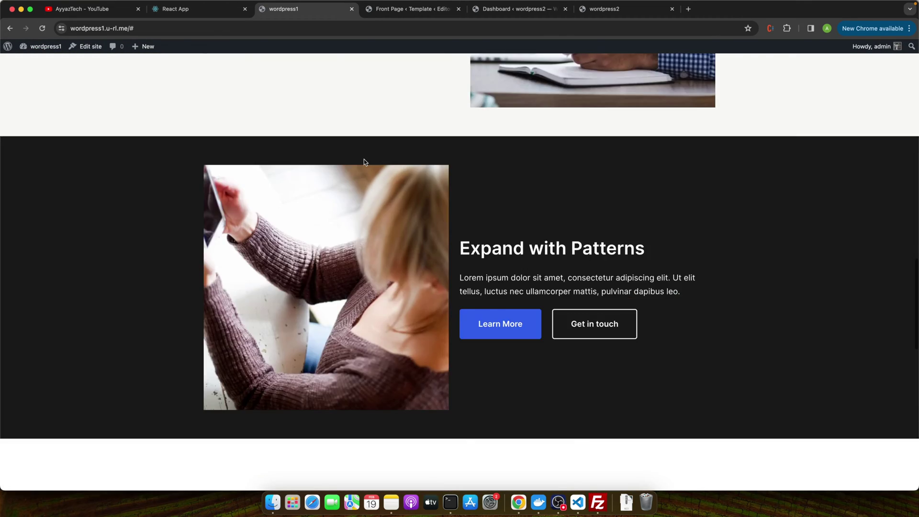
scroll(364, 162, "up", 15)
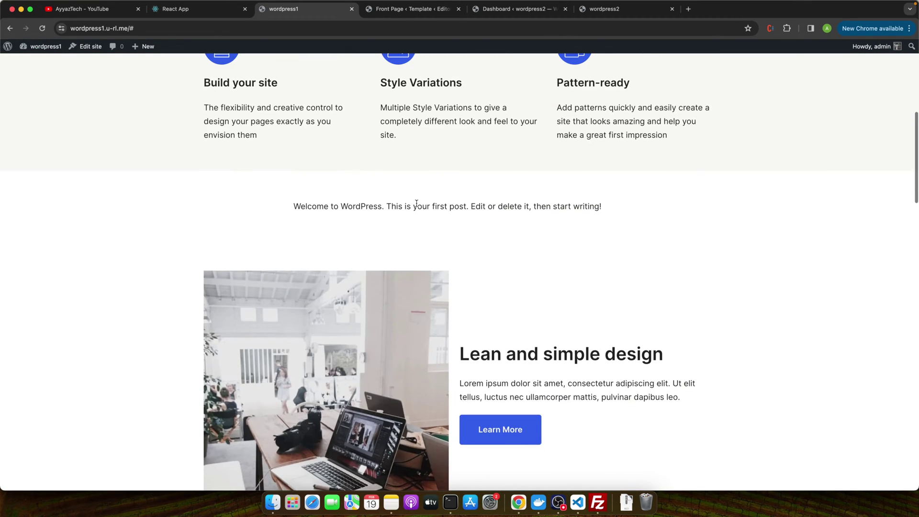
scroll(417, 203, "down", 1)
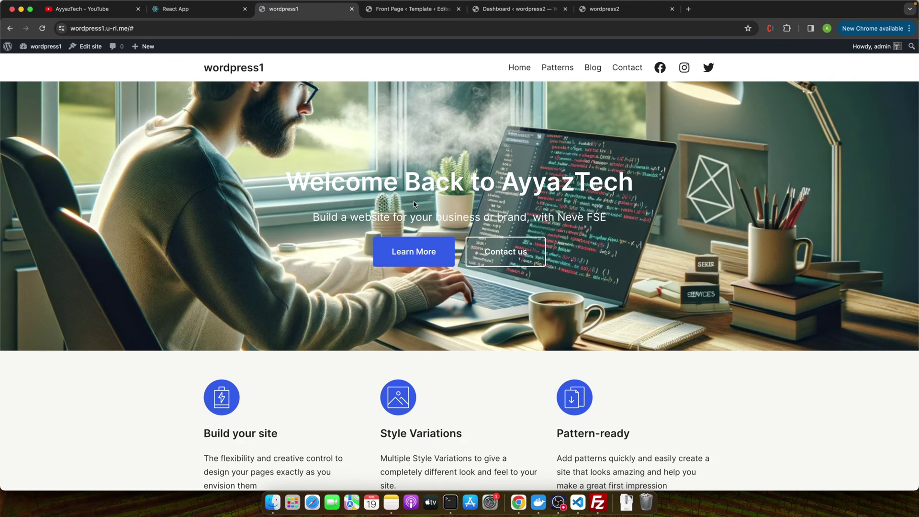
- Return to the wordpress1 dashboard and open Settings > UpdraftPlus Backups
left_click(409, 8)
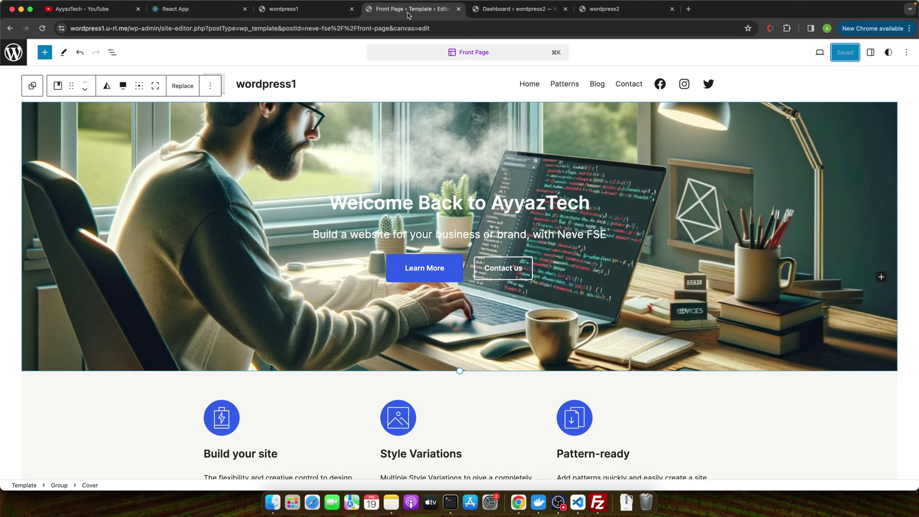
left_click(501, 11)
key("super+3")
left_click(512, 12)
key("super+3")
mouse_move(29, 266)
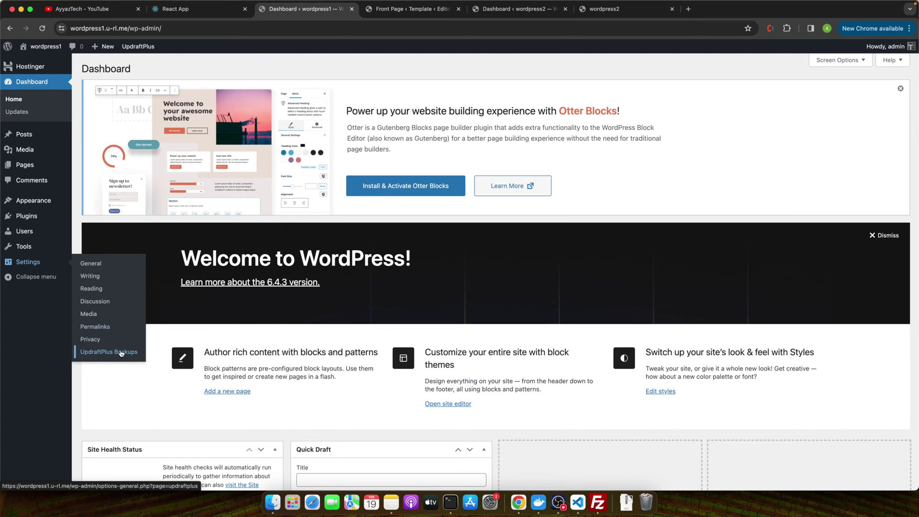
left_click(121, 353)
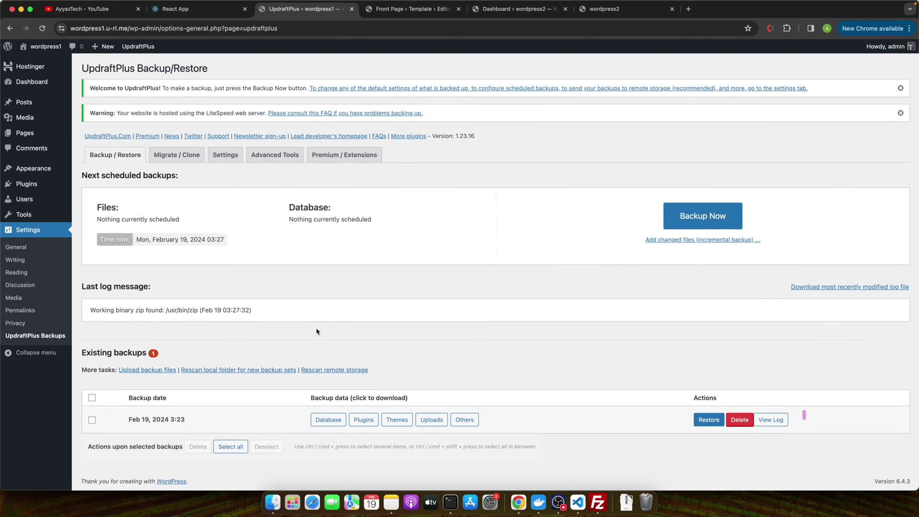
- Restore the Feb 19, 2024 3:23 backup with Plugins, Themes, Uploads, Others and Database selected
left_click(709, 421)
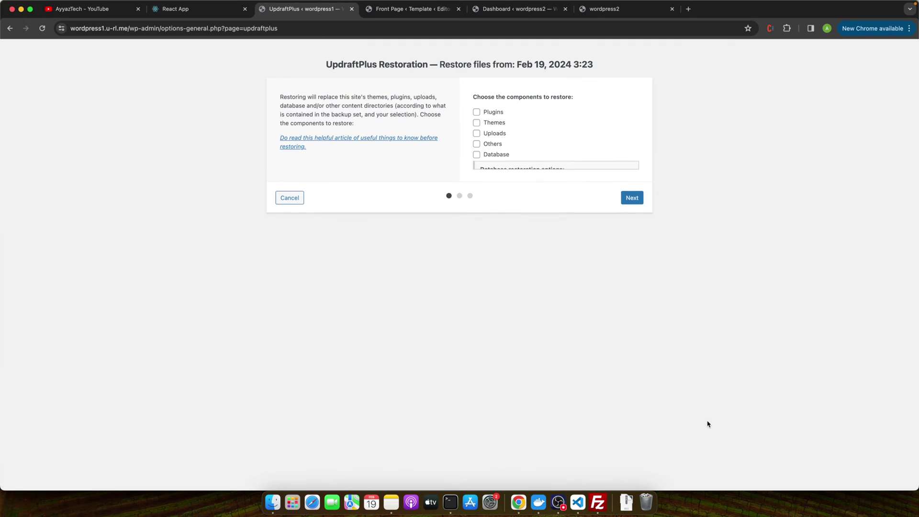
left_click(477, 111)
left_click(476, 122)
left_click(477, 133)
left_click(476, 144)
left_click(476, 155)
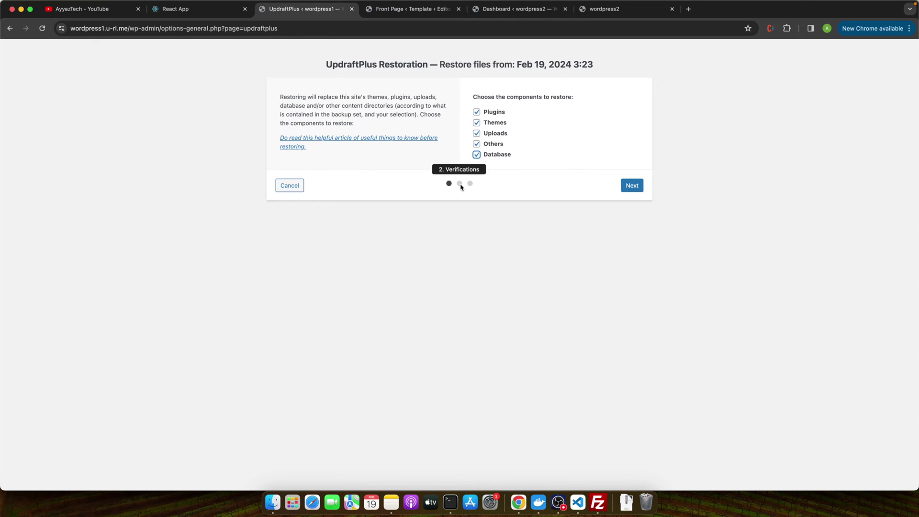
left_click(636, 186)
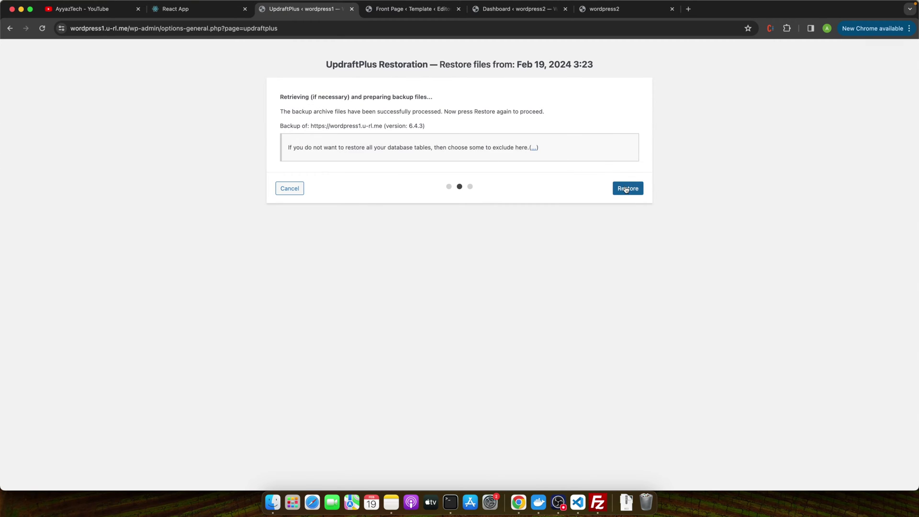
left_click(626, 188)
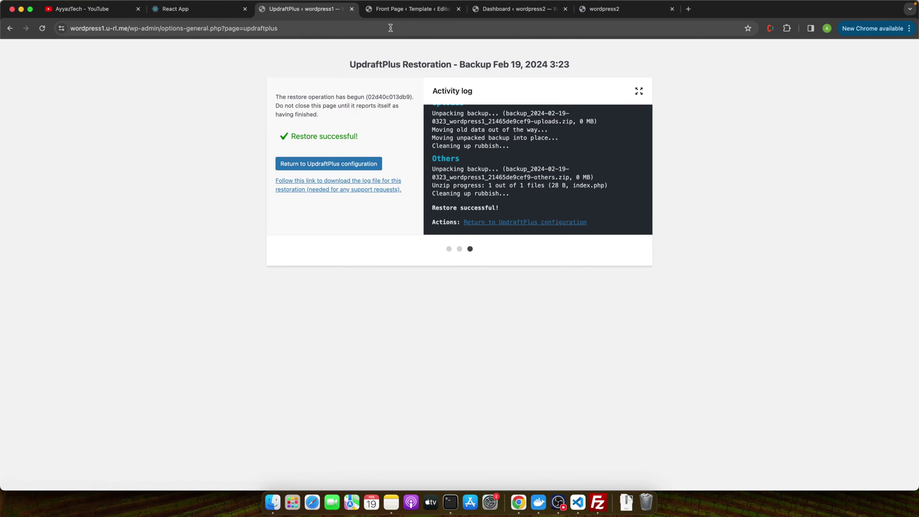
- Return to UpdraftPlus configuration and confirm wordpress1's front page shows its original heading
left_click(397, 10)
left_click(302, 9)
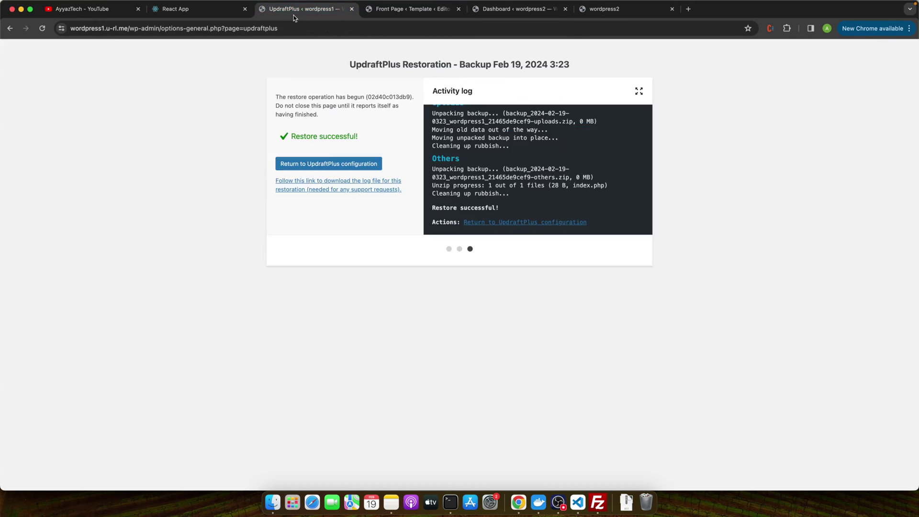
left_click(332, 164)
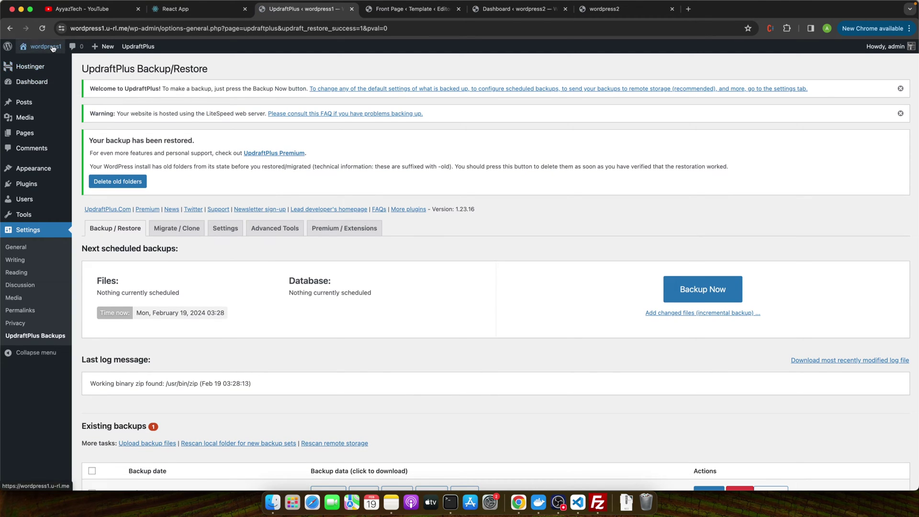
left_click(52, 48, "super")
left_click(376, 12)
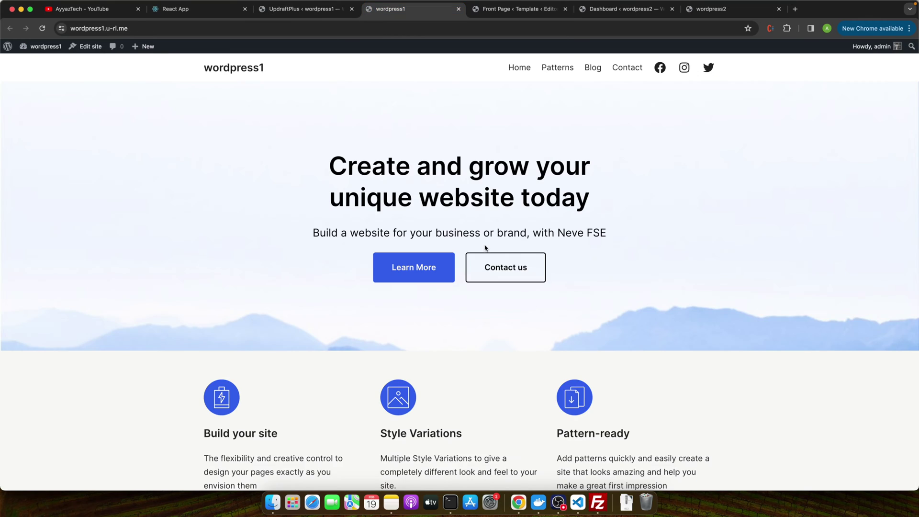
scroll(484, 247, "down", 10)
scroll(485, 246, "up", 10)
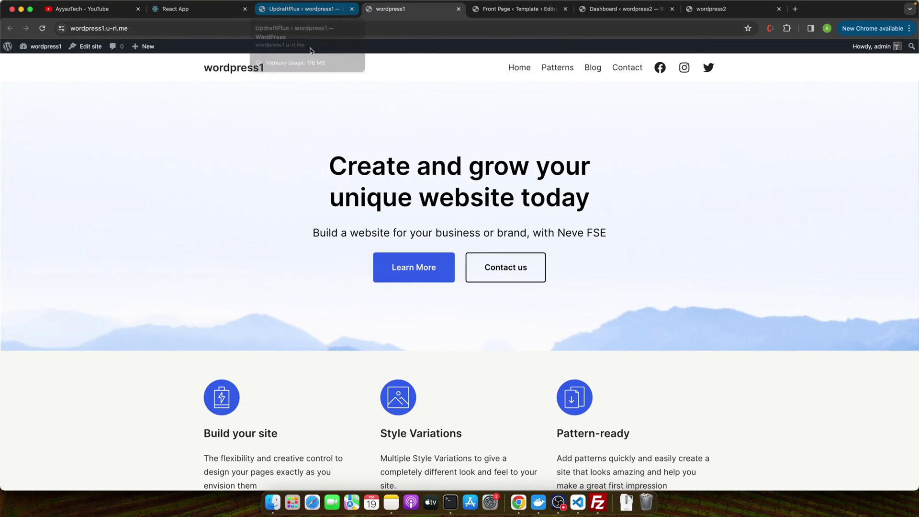
- Bring up wordpress2's front page, 'A commitment to innovation and sustainability'
left_click(515, 11)
left_click(597, 12)
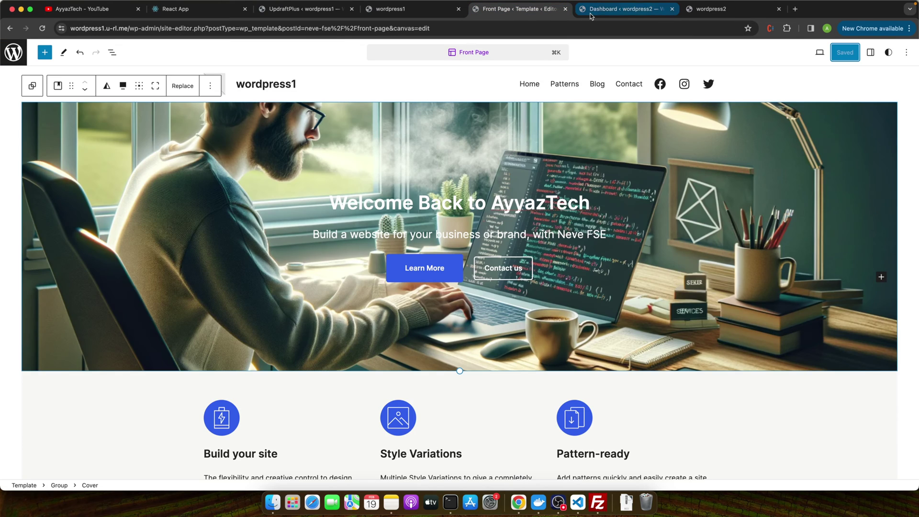
left_click(723, 9)
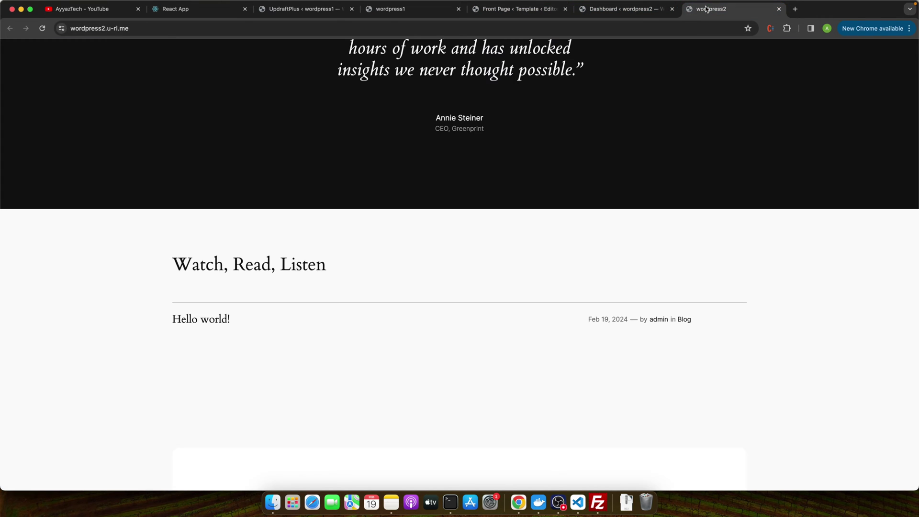
scroll(623, 129, "up", 15)
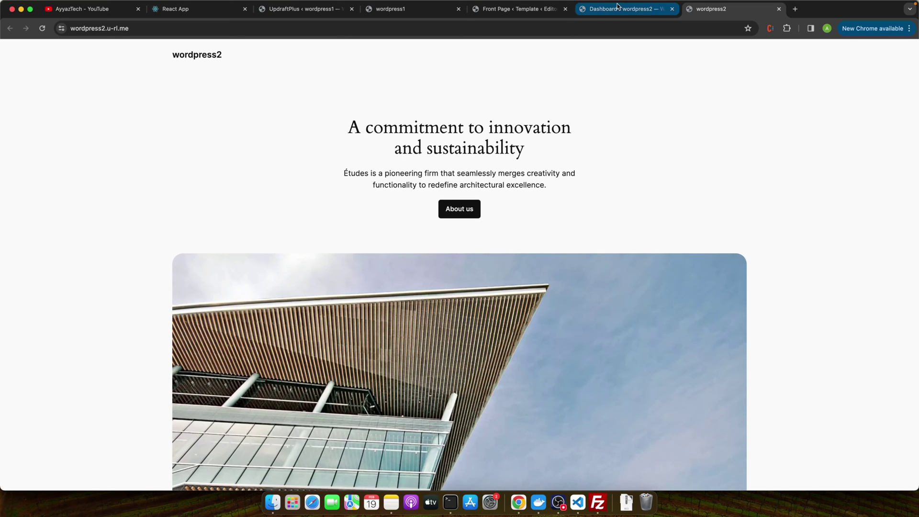
- Search 'updraft plus' on wordpress2, install and activate UpdraftPlus, and start it
left_click(617, 9)
mouse_move(45, 220)
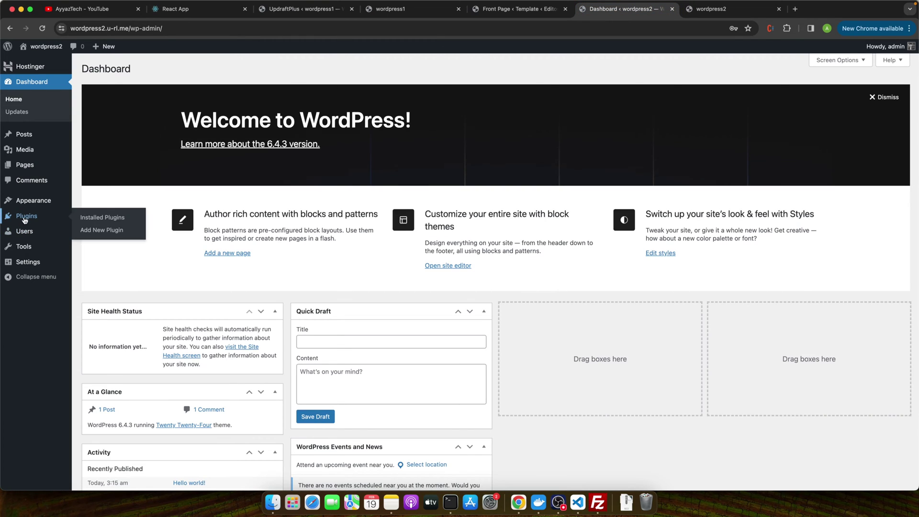
left_click(101, 231)
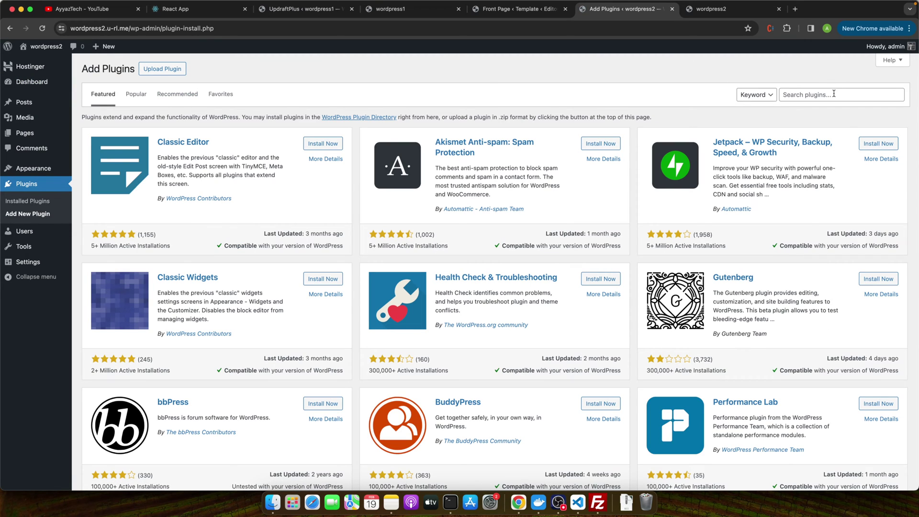
left_click(834, 94)
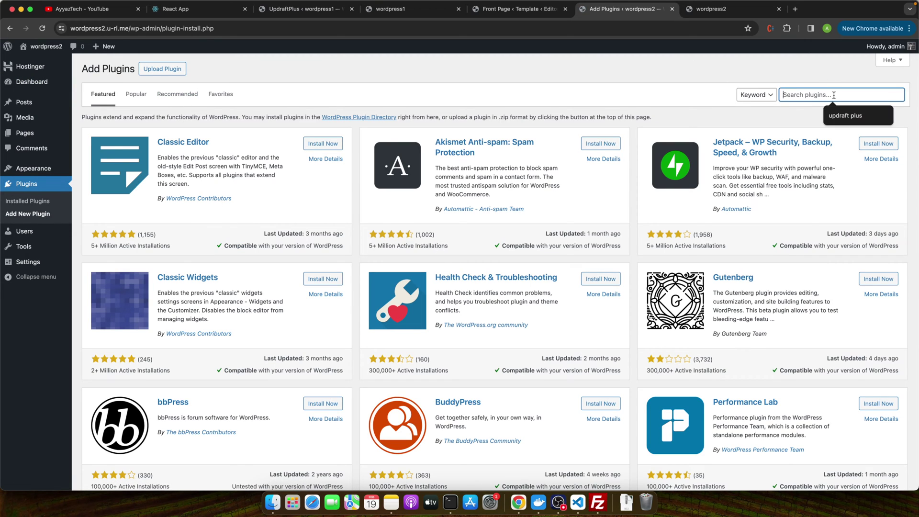
left_click(862, 123)
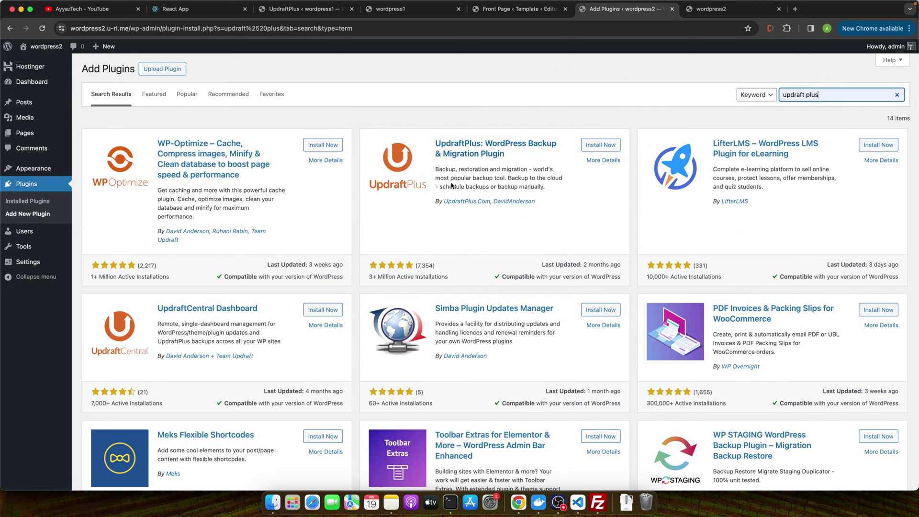
left_click(601, 145)
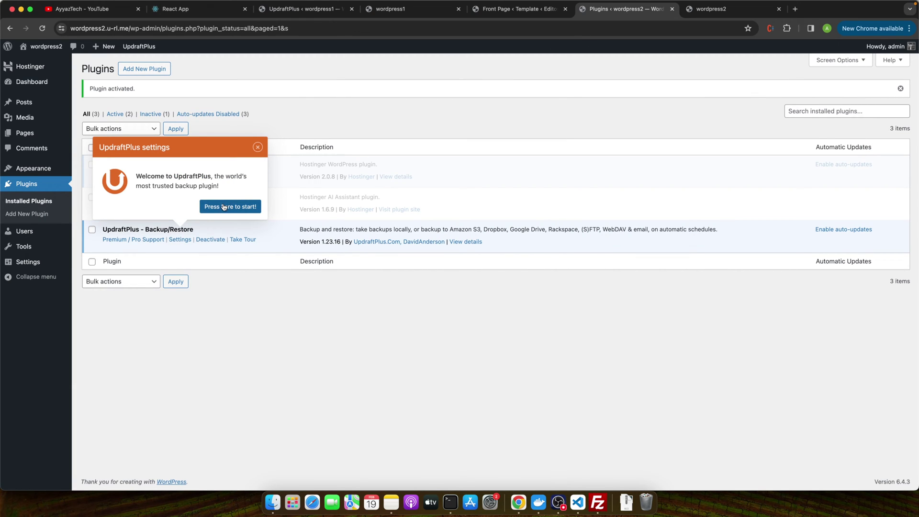
left_click(224, 207)
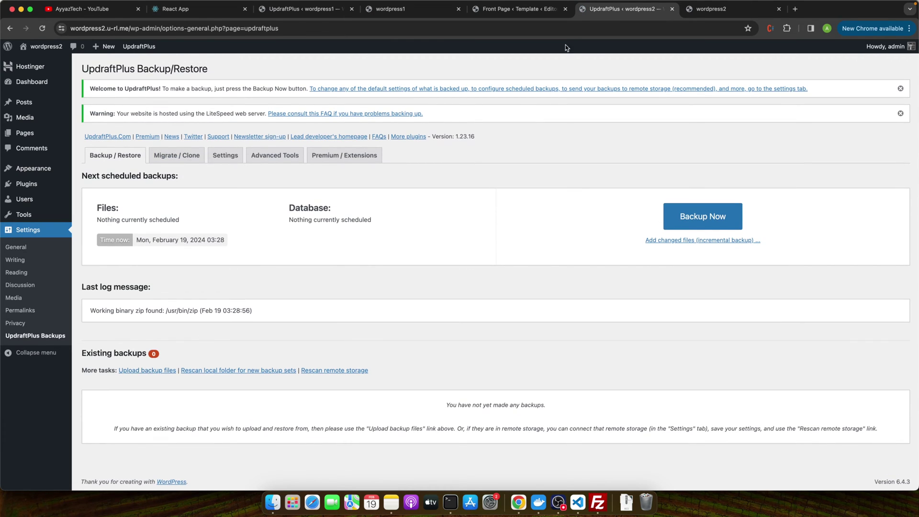
- In wordpress1's UpdraftPlus, prepare the Feb 19, 2024 3:23 database, plugins, themes, uploads and others archives for download
left_click(380, 13)
left_click(307, 11)
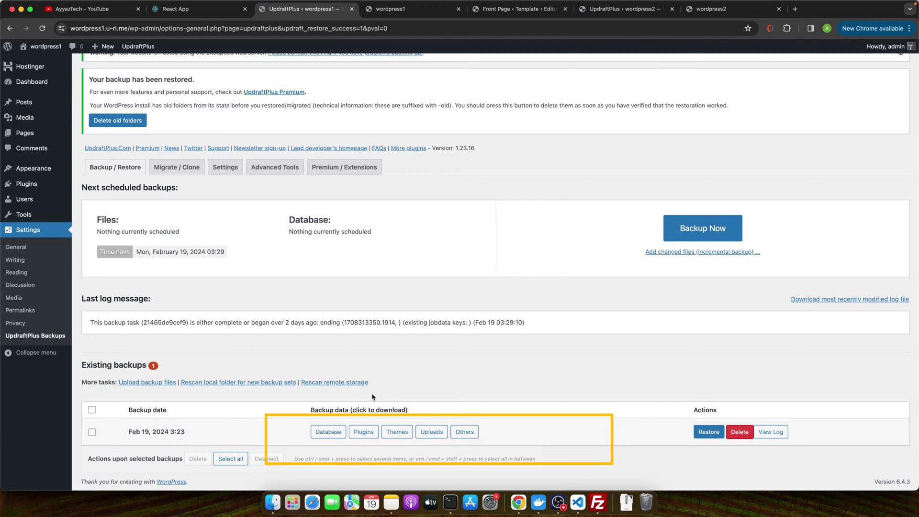
left_click(341, 432)
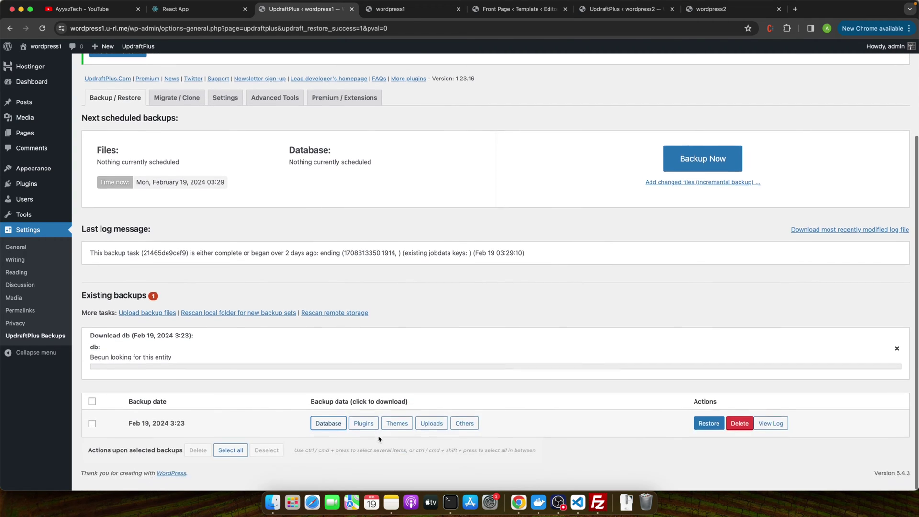
left_click(362, 431)
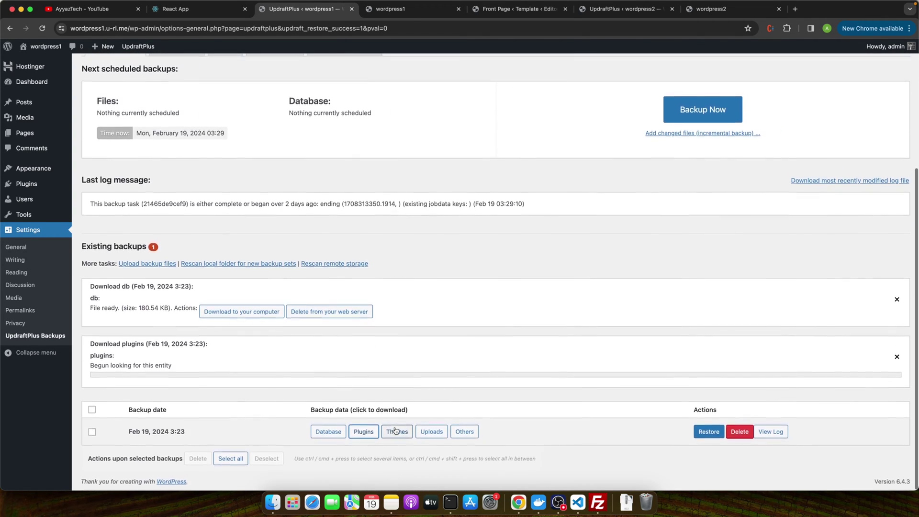
left_click(397, 432)
left_click(437, 430)
left_click(472, 431)
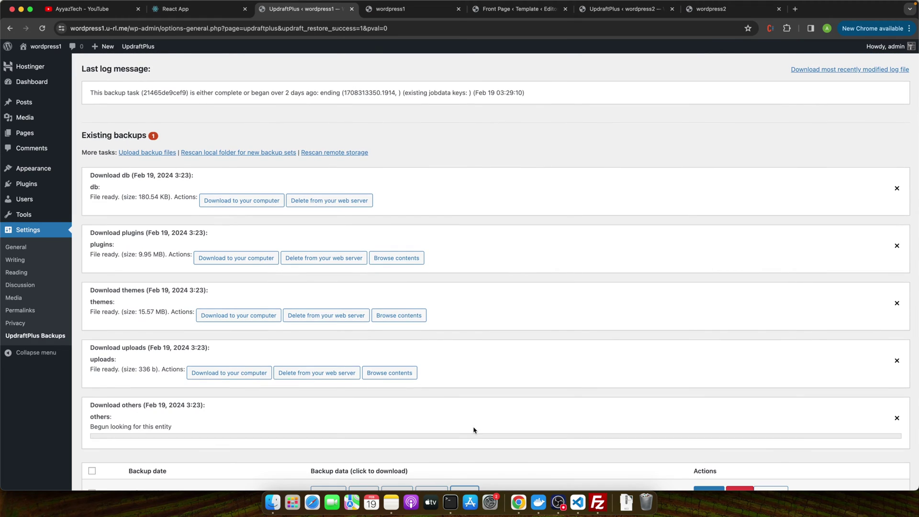
- Download the prepared backup archives, including uploads and others, to the computer
scroll(521, 302, "down", 2)
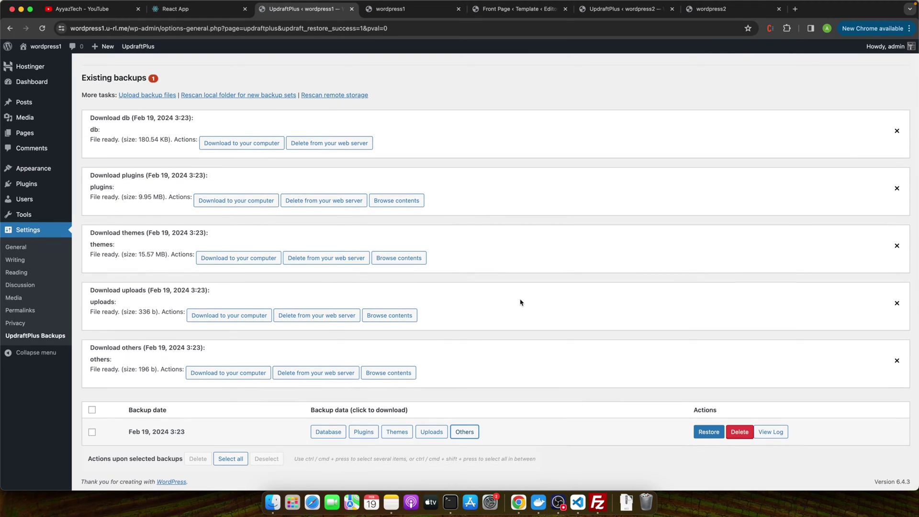
left_click(243, 143)
left_click(229, 315)
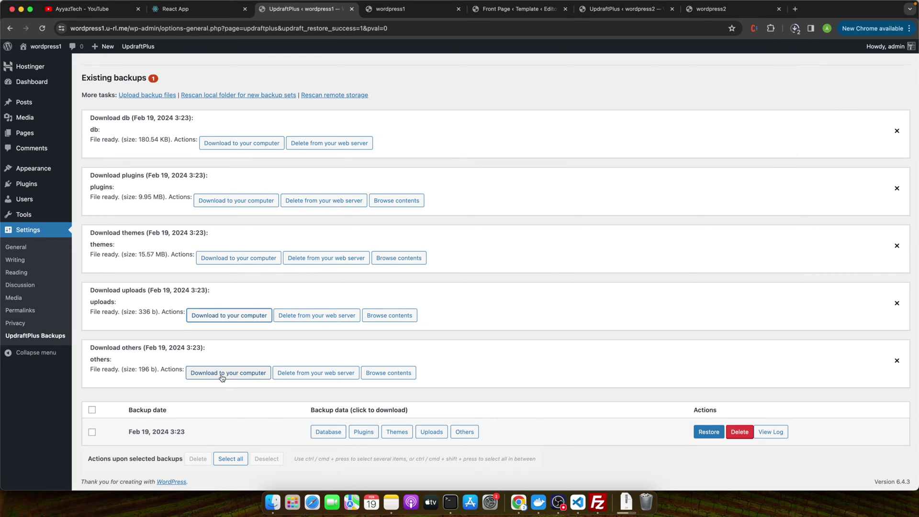
left_click(222, 378)
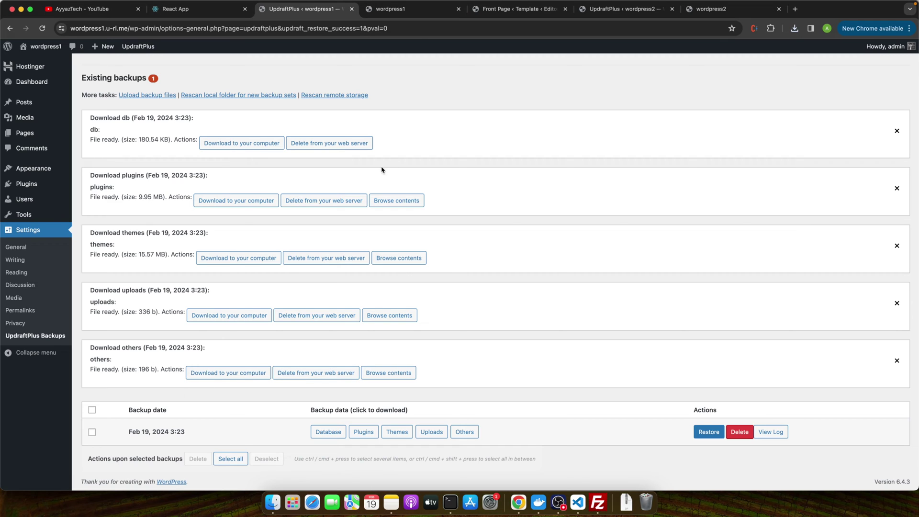
- Open the upload area in wordpress2's UpdraftPlus and browse the computer for backup files
left_click(623, 9)
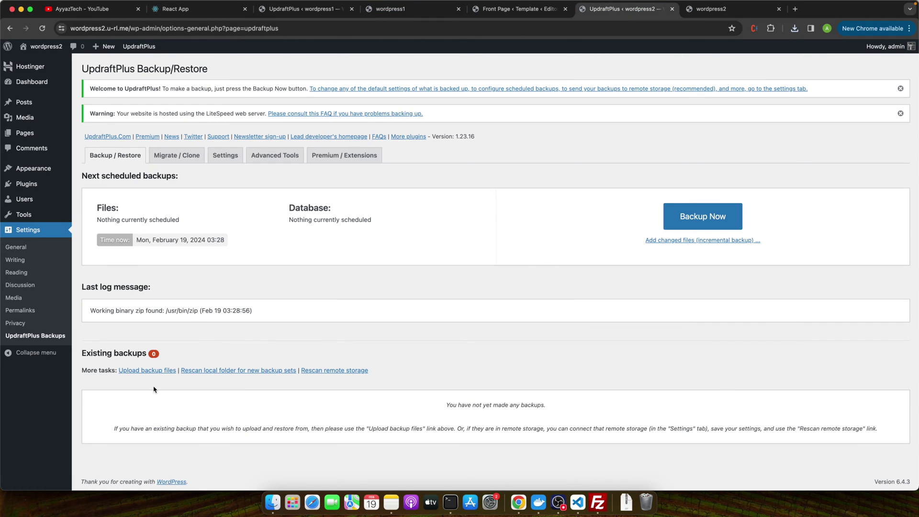
left_click(152, 370)
scroll(477, 358, "down", 3)
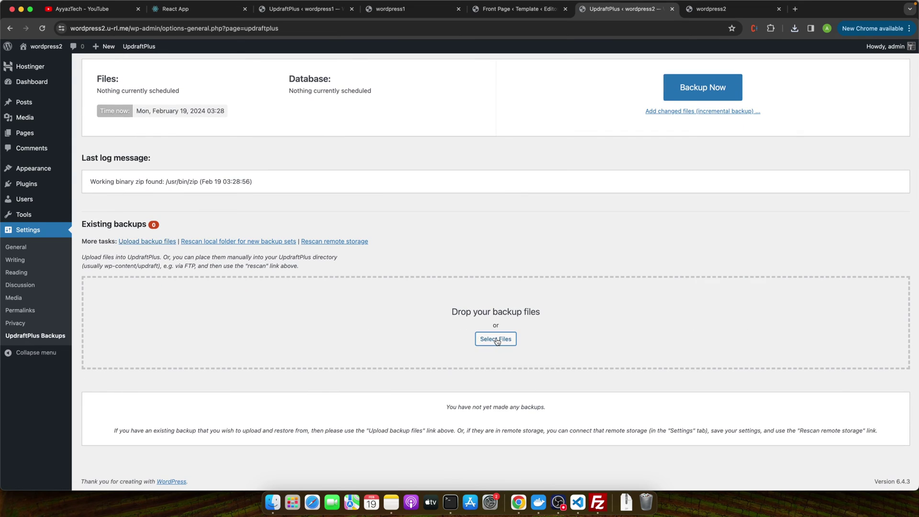
left_click(496, 339)
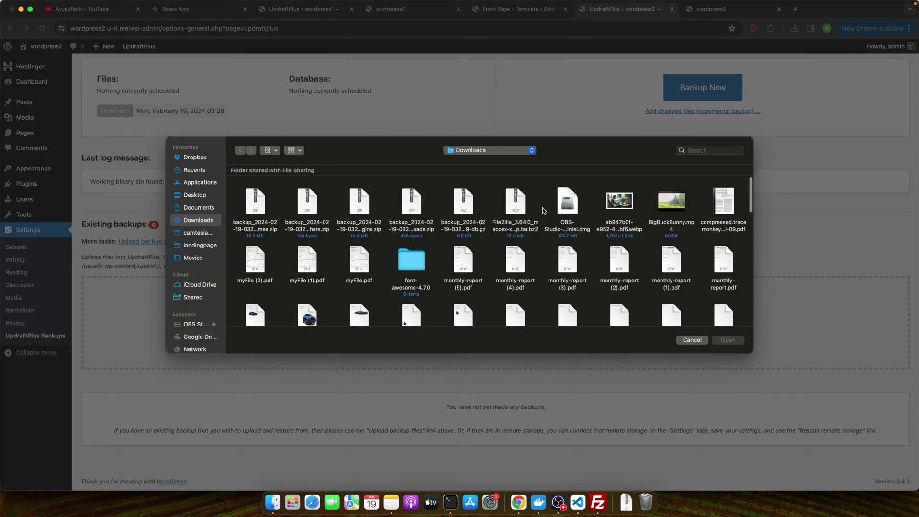
- Select the database, themes, others, plugins and uploads backup files and upload them
left_click(463, 204)
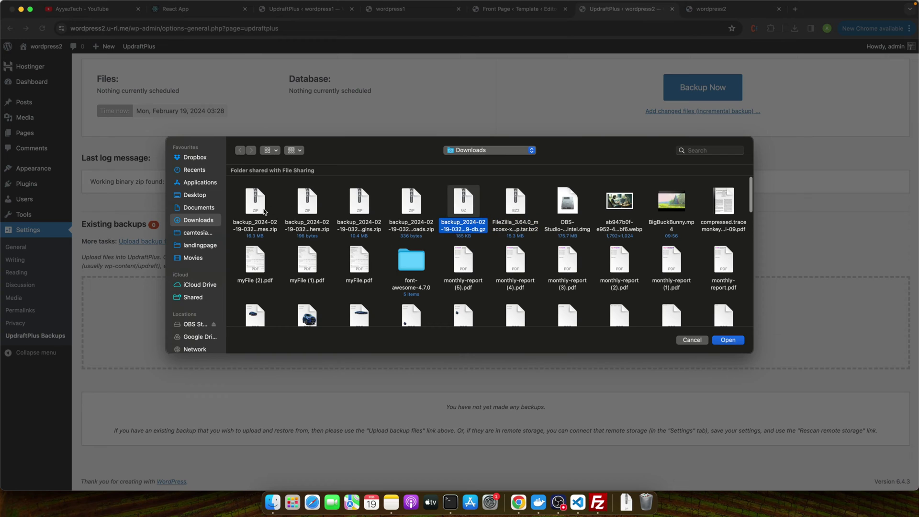
left_click(255, 212, "super")
left_click(307, 204, "super")
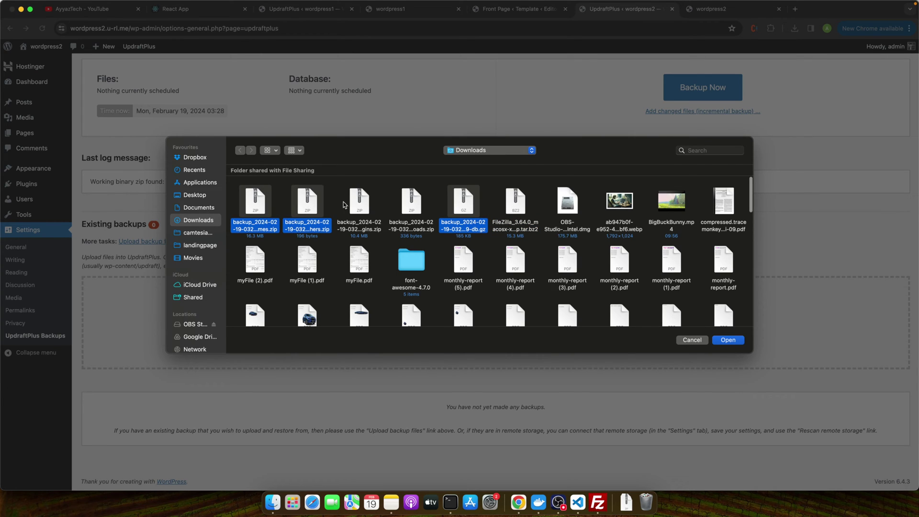
left_click(411, 204, "shift")
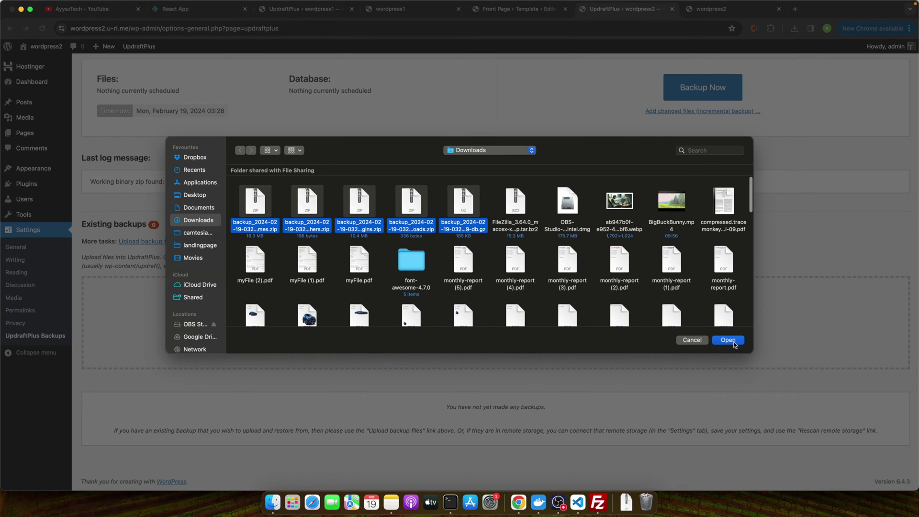
left_click(728, 340)
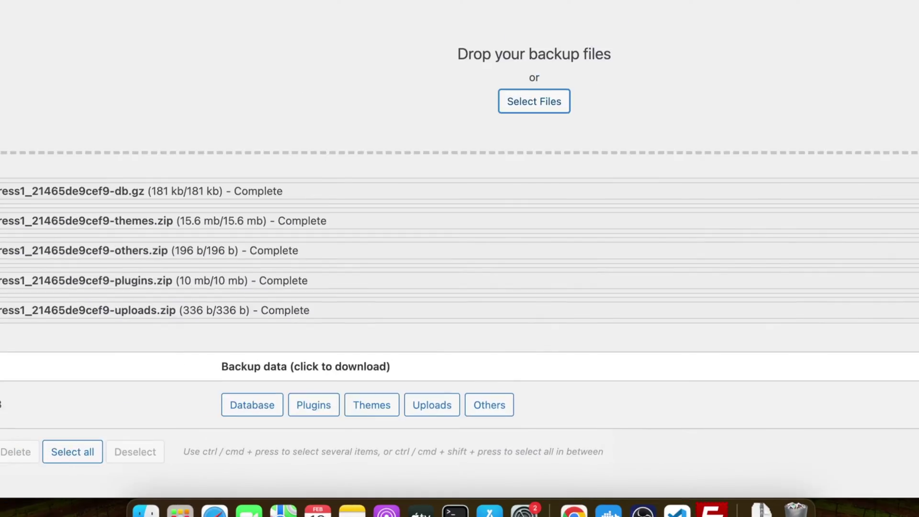
- Restore plugins, themes, uploads, others and database from the Feb 19 backup, replacing wordpress1's address
left_click(368, 310)
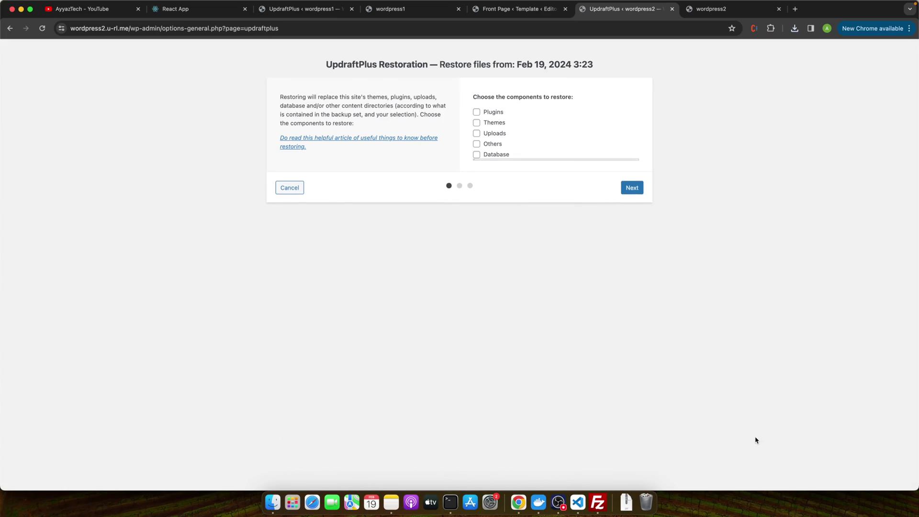
left_click(478, 113)
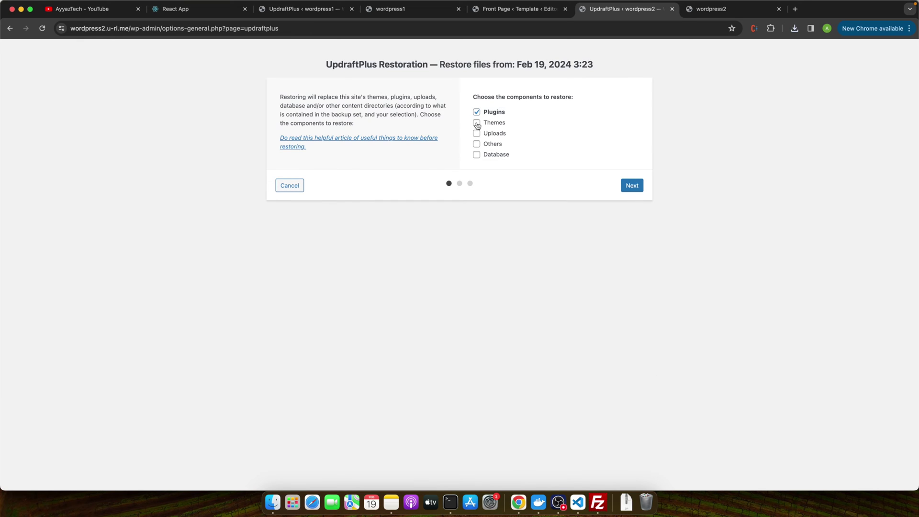
left_click(477, 124)
left_click(477, 134)
left_click(477, 144)
left_click(631, 185)
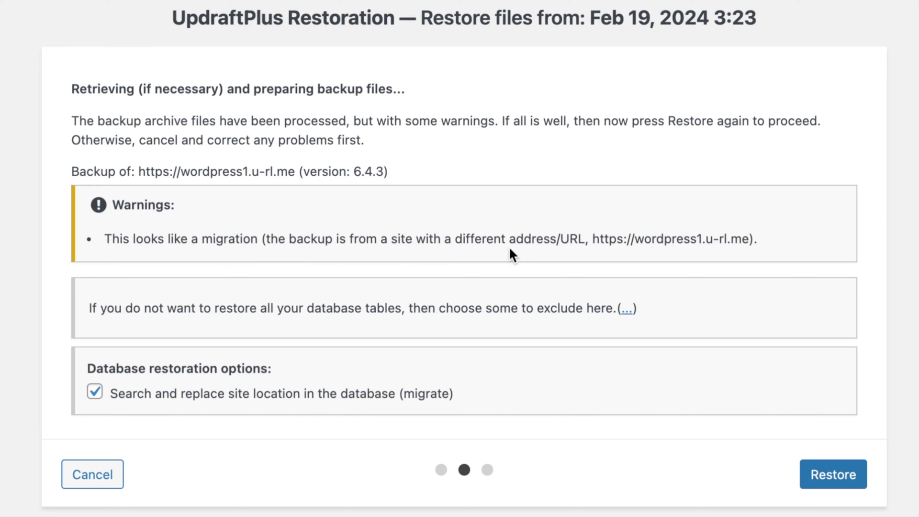
left_click_drag(758, 240, 599, 239)
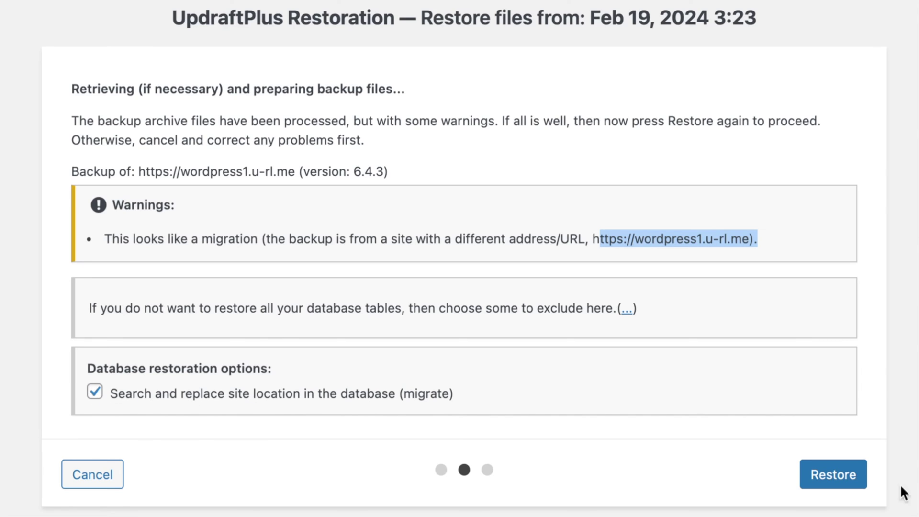
left_click(840, 479)
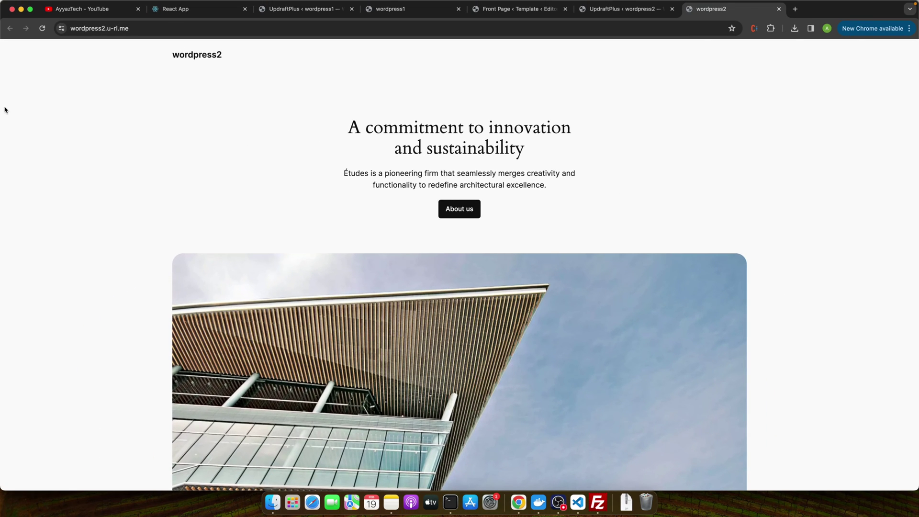
- Reload wordpress2 to show the 'Create and grow your unique website today' page, comparing it with wordpress1
scroll(5, 110, "down", 15)
scroll(5, 110, "up", 15)
left_click(42, 28)
scroll(263, 181, "down", 20)
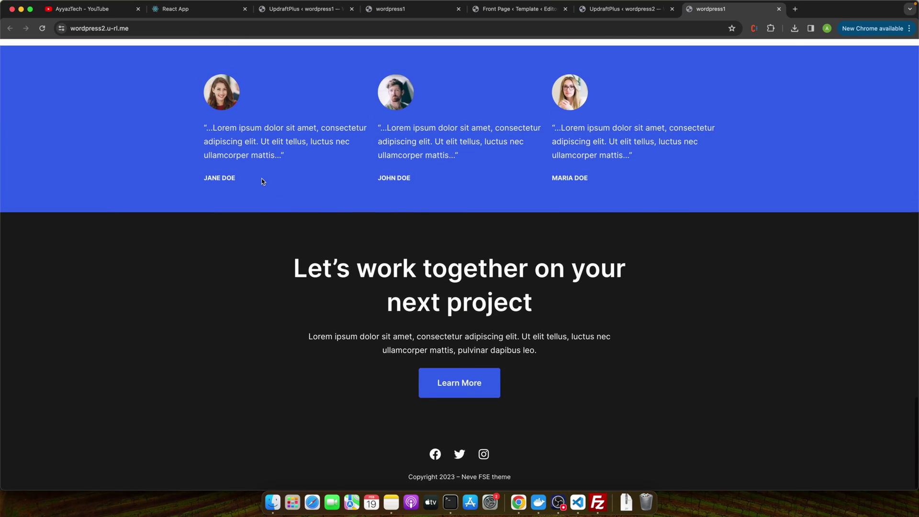
left_click(402, 9)
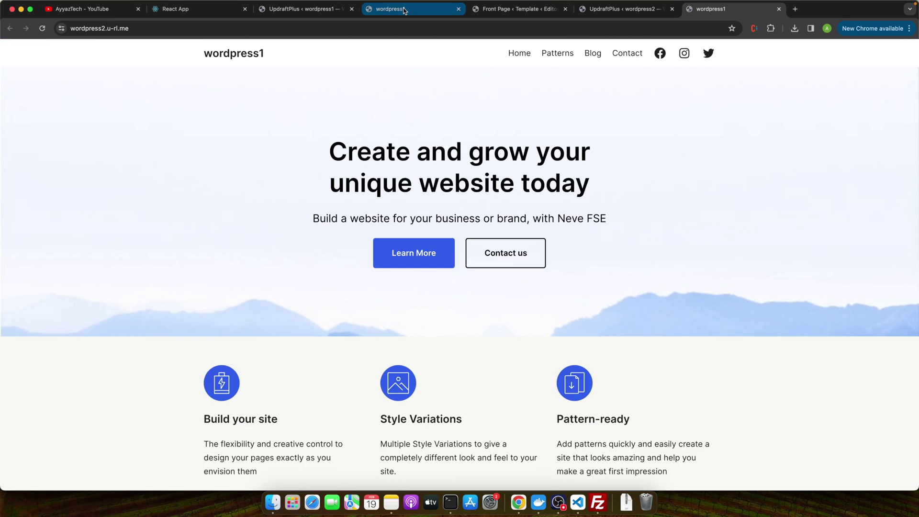
left_click(704, 12)
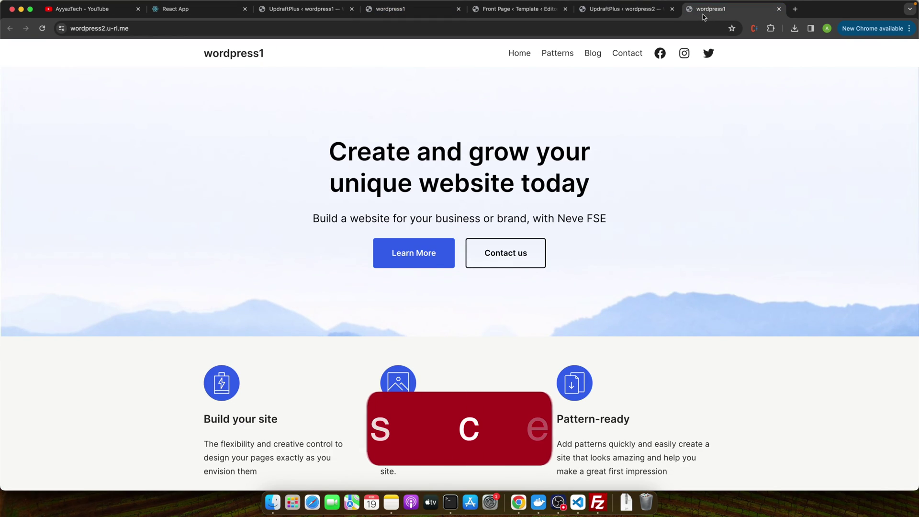